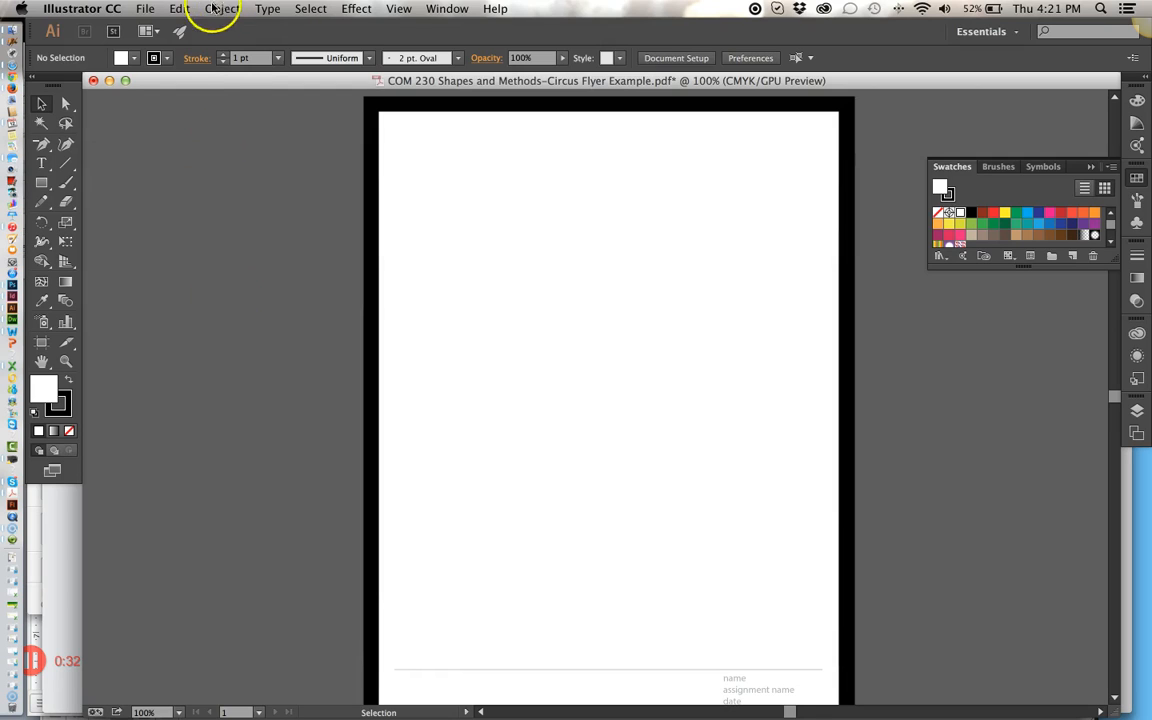
left_click(143, 8)
left_click(150, 30)
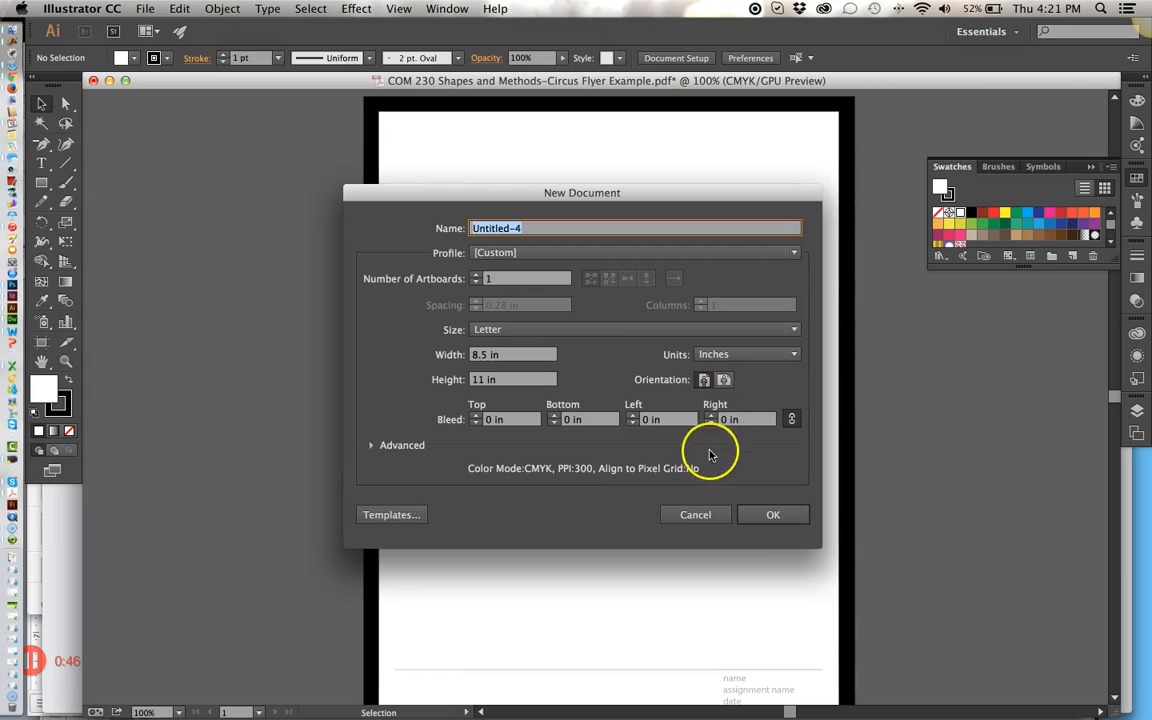
left_click(696, 515)
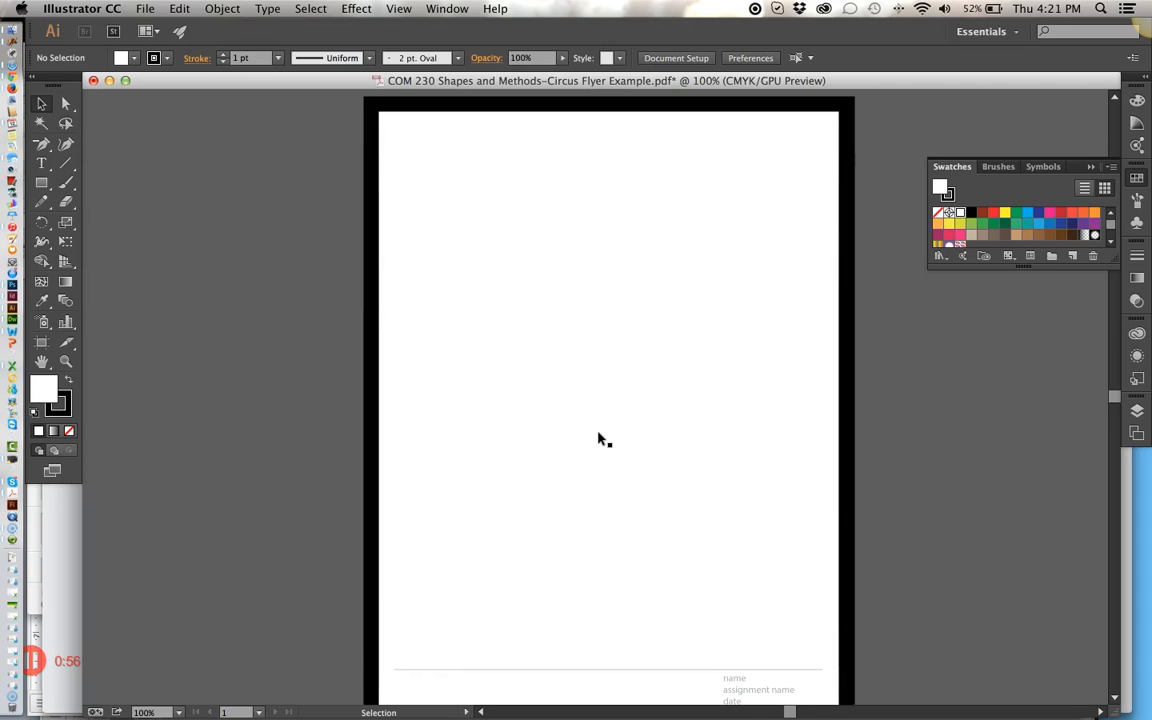
- Switch to the Word document and copy the title line "The Little Big Top Circus"
left_click(562, 378)
left_click(12, 333)
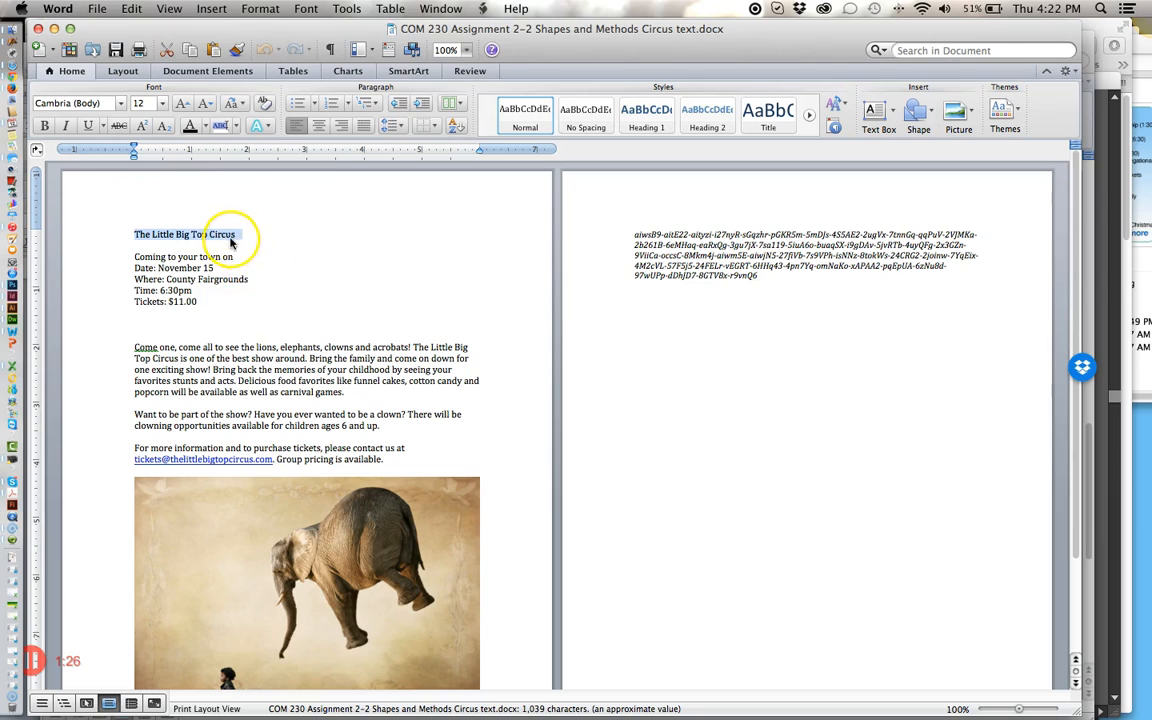
left_click_drag(231, 232, 141, 233)
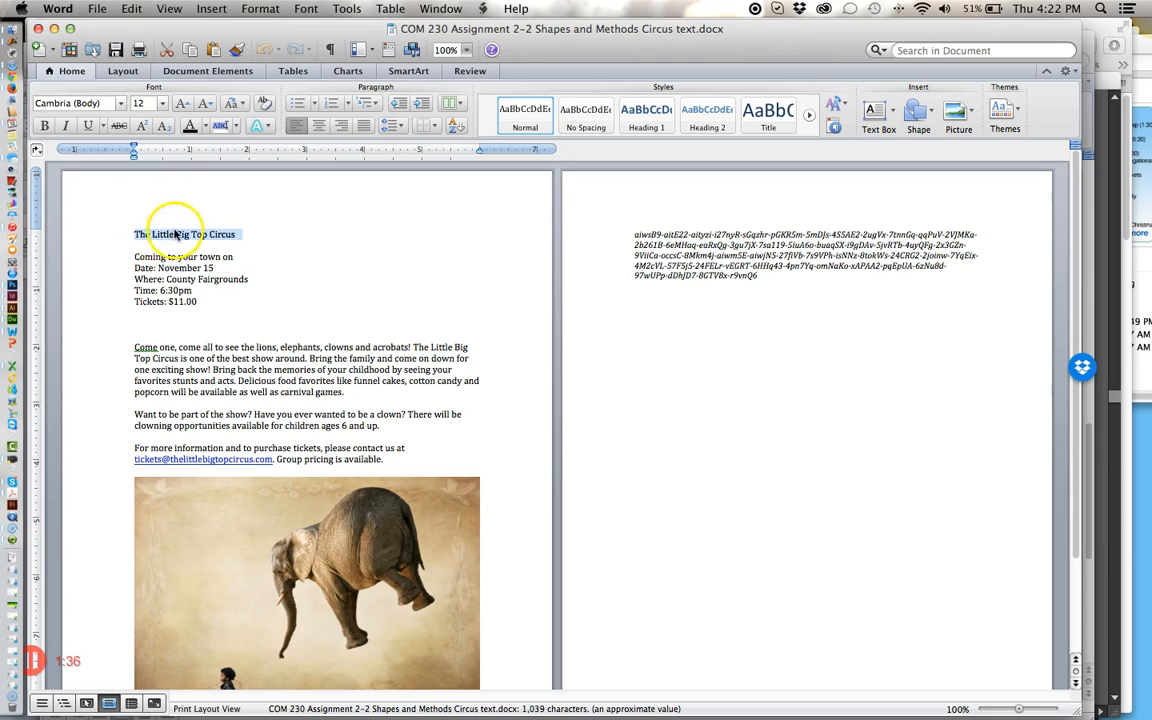
- Return to Illustrator and paste the title "The Little Big Top Circus" into a wide text frame near the top of the page
left_click(13, 316)
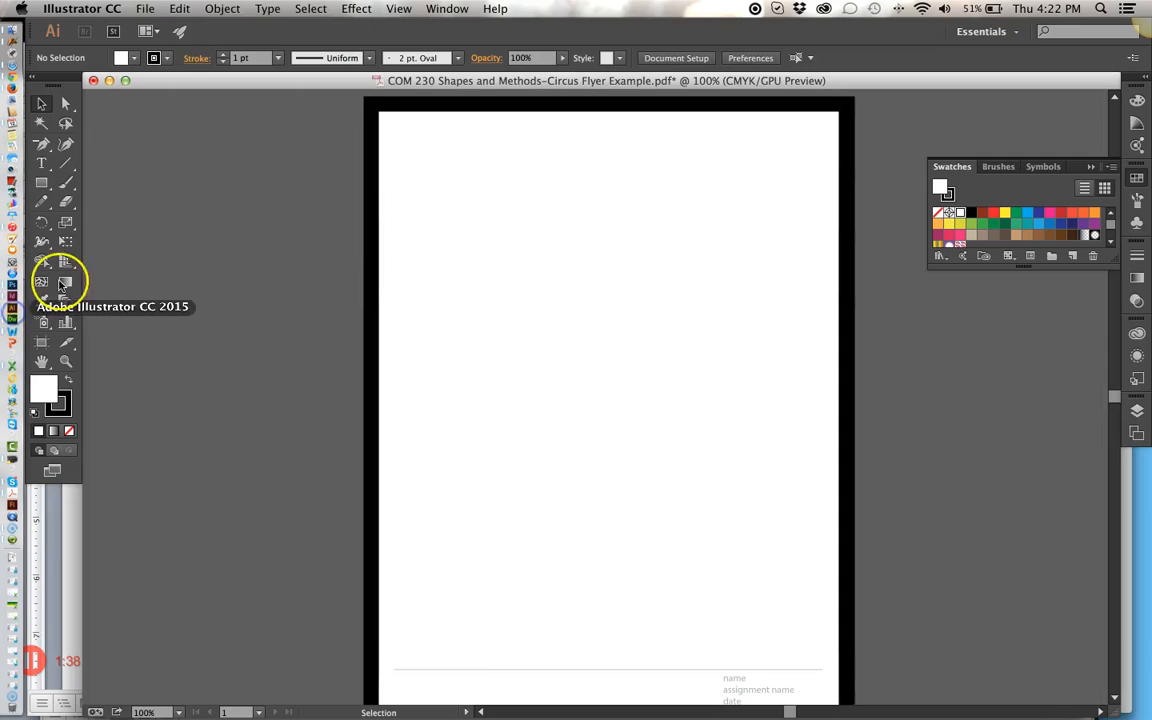
left_click(42, 165)
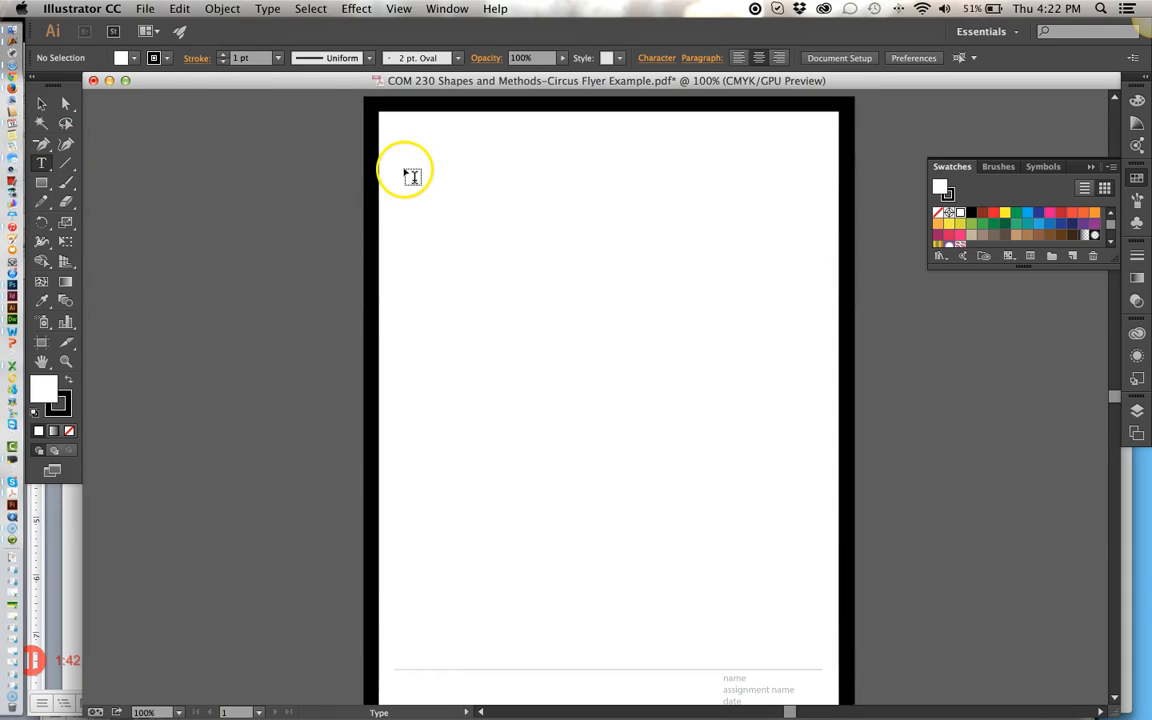
left_click_drag(414, 152, 797, 227)
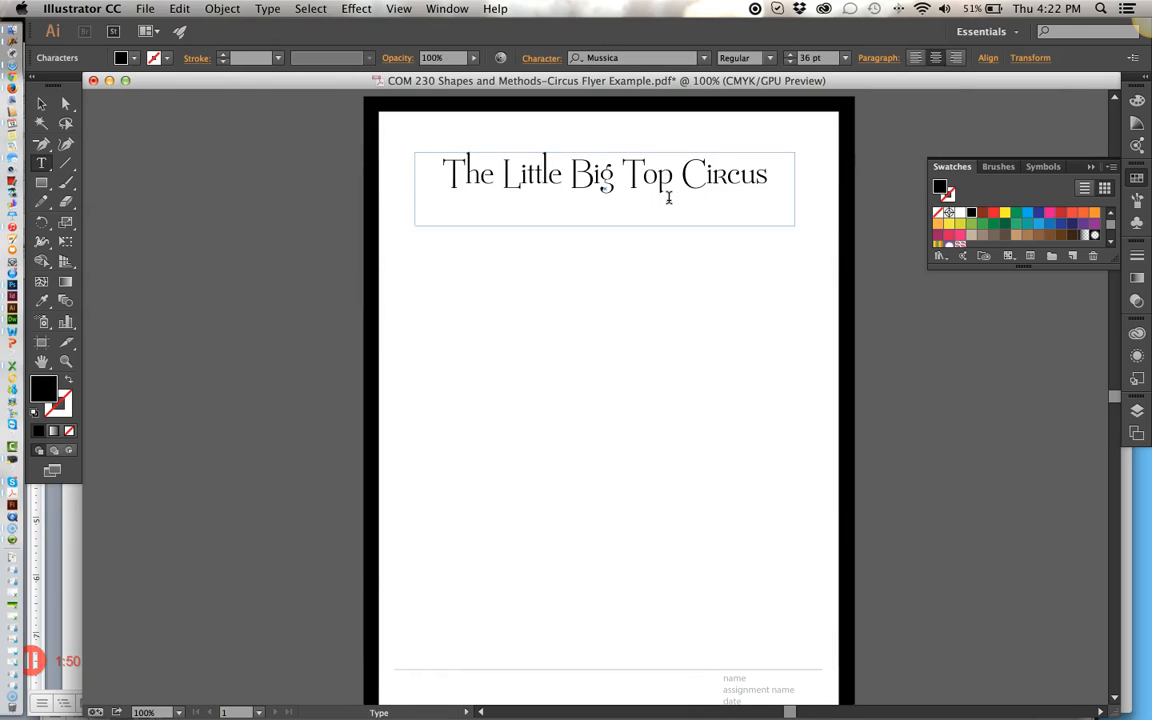
- Change the font of the whole "The Little Big Top Circus" title to Marker Felt
triple_click(694, 193)
left_click(704, 57)
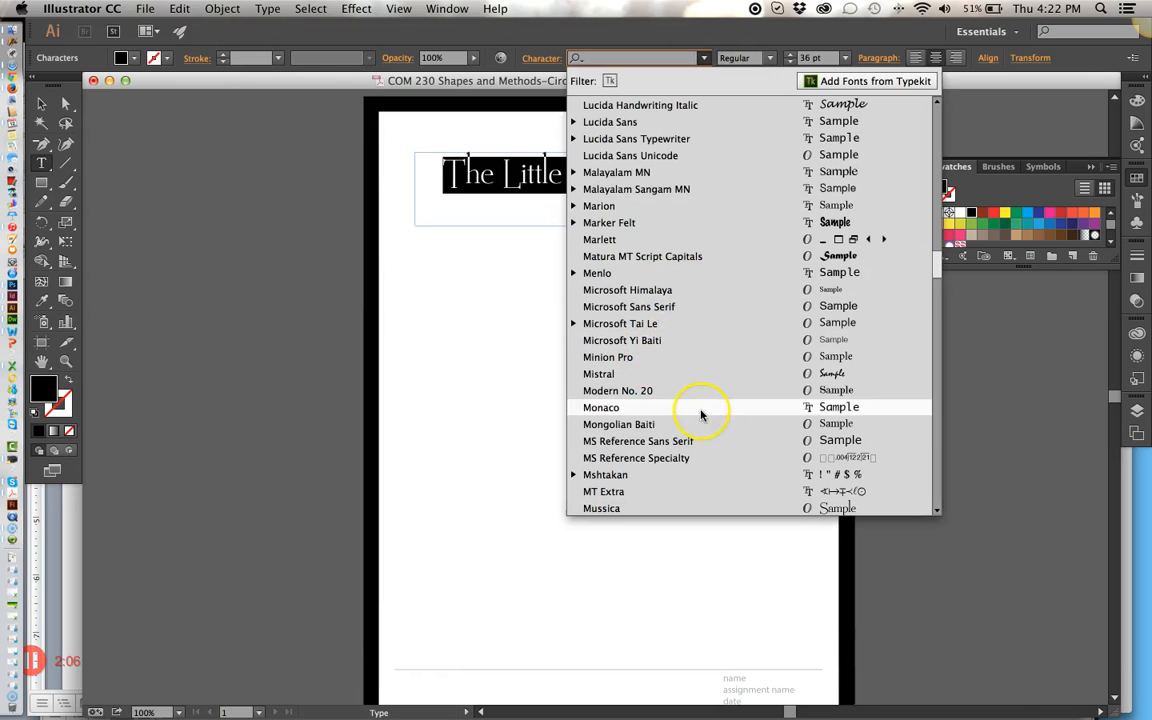
scroll(699, 411, "up", 4)
left_click(735, 356)
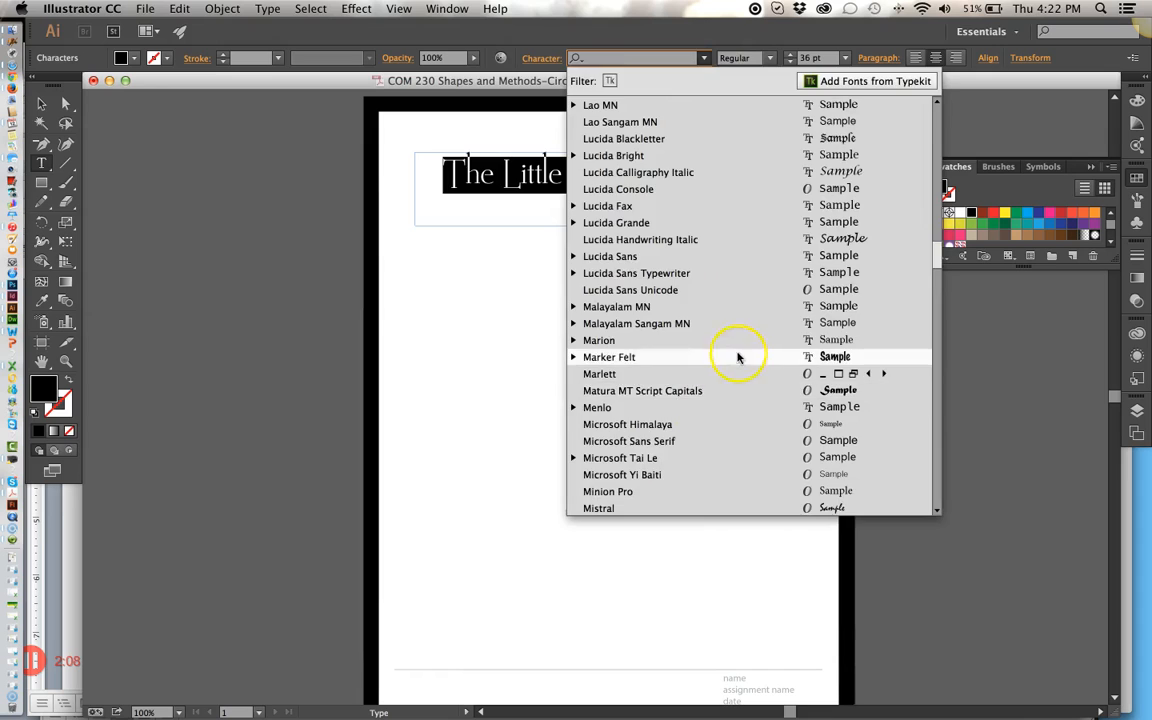
- Try a font size of 48 pt on the title and return it to 36 pt
left_click(815, 57)
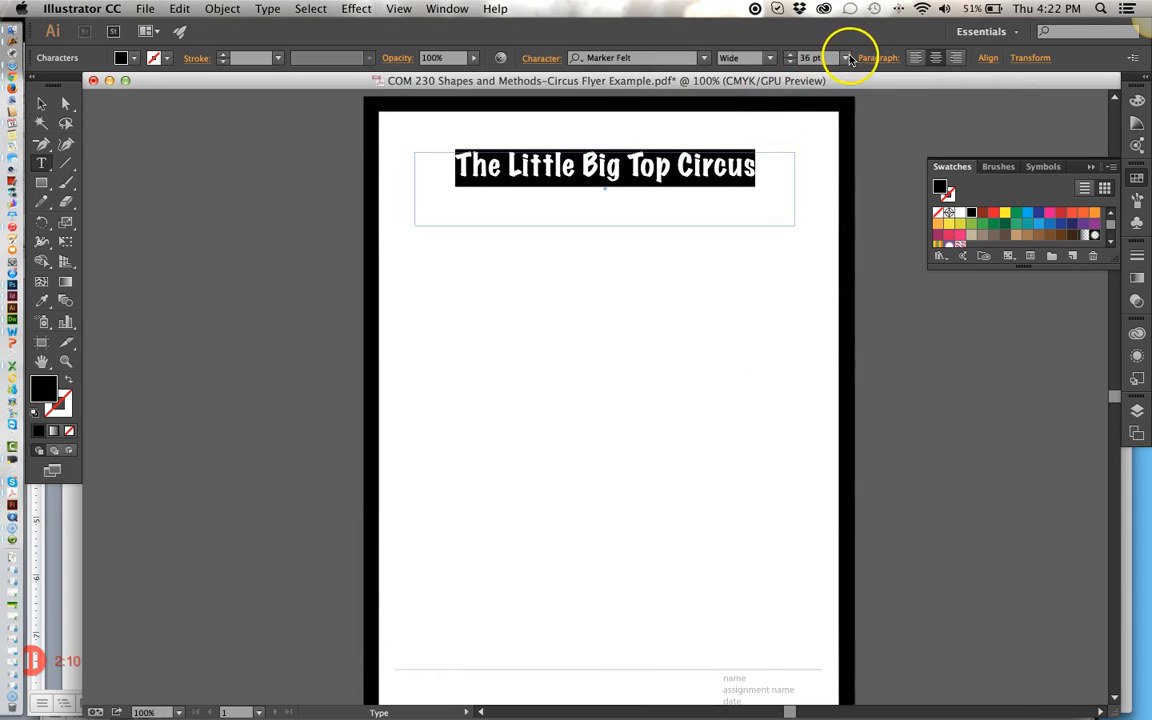
left_click(845, 57)
left_click(867, 308)
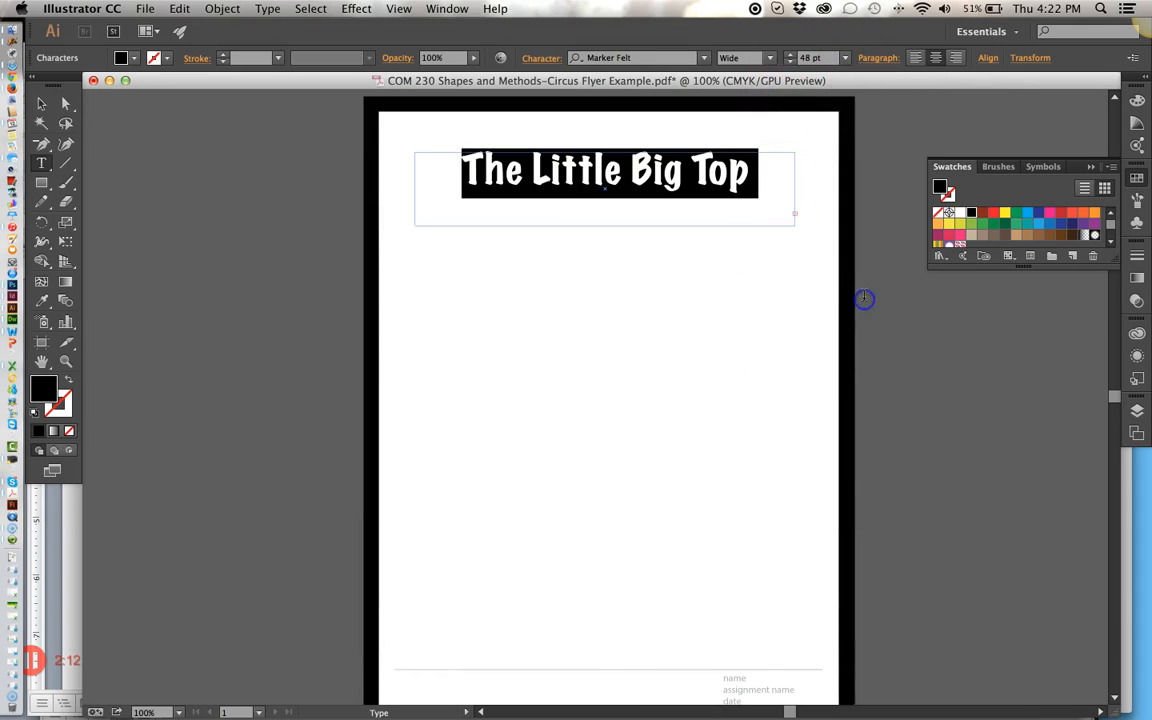
left_click(845, 57)
left_click(866, 290)
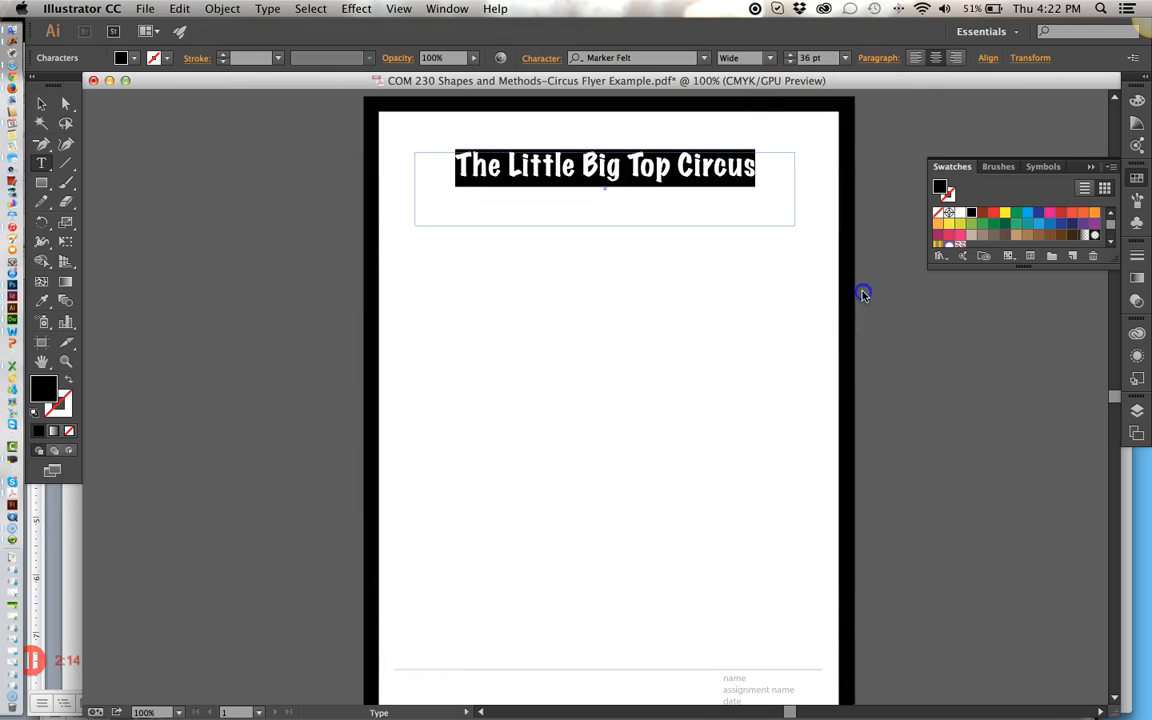
left_click(671, 224)
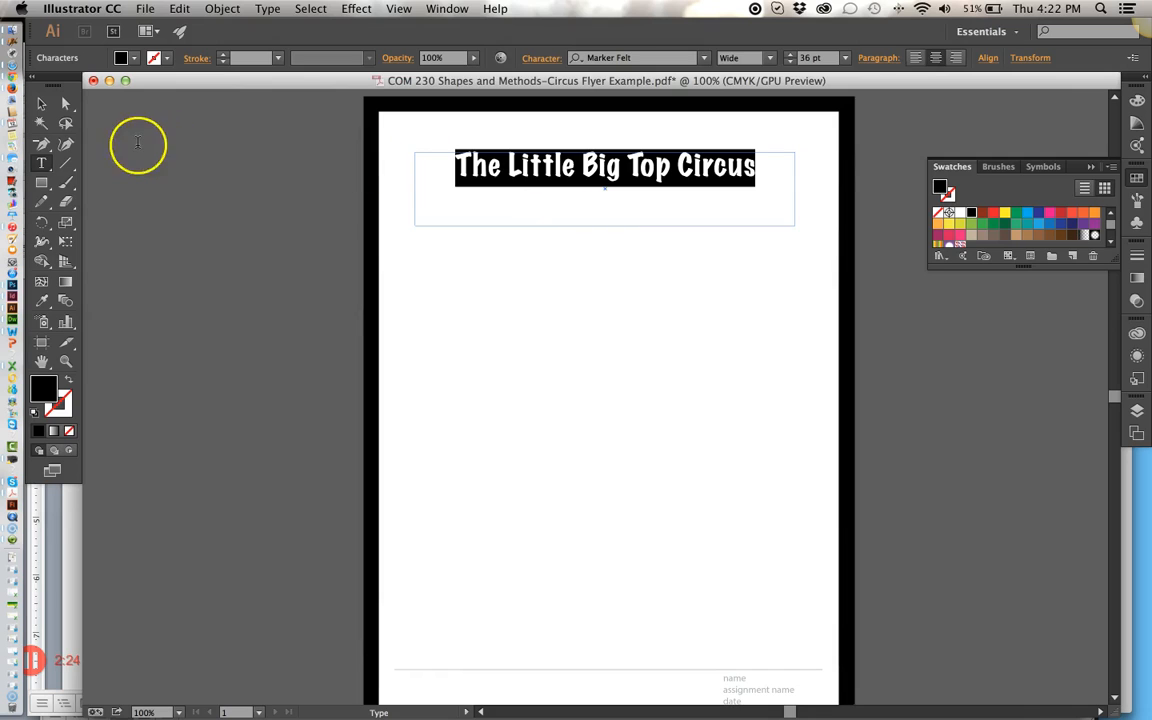
- Draw a wide banner rectangle that covers the title line near the top of the page
left_click(42, 184)
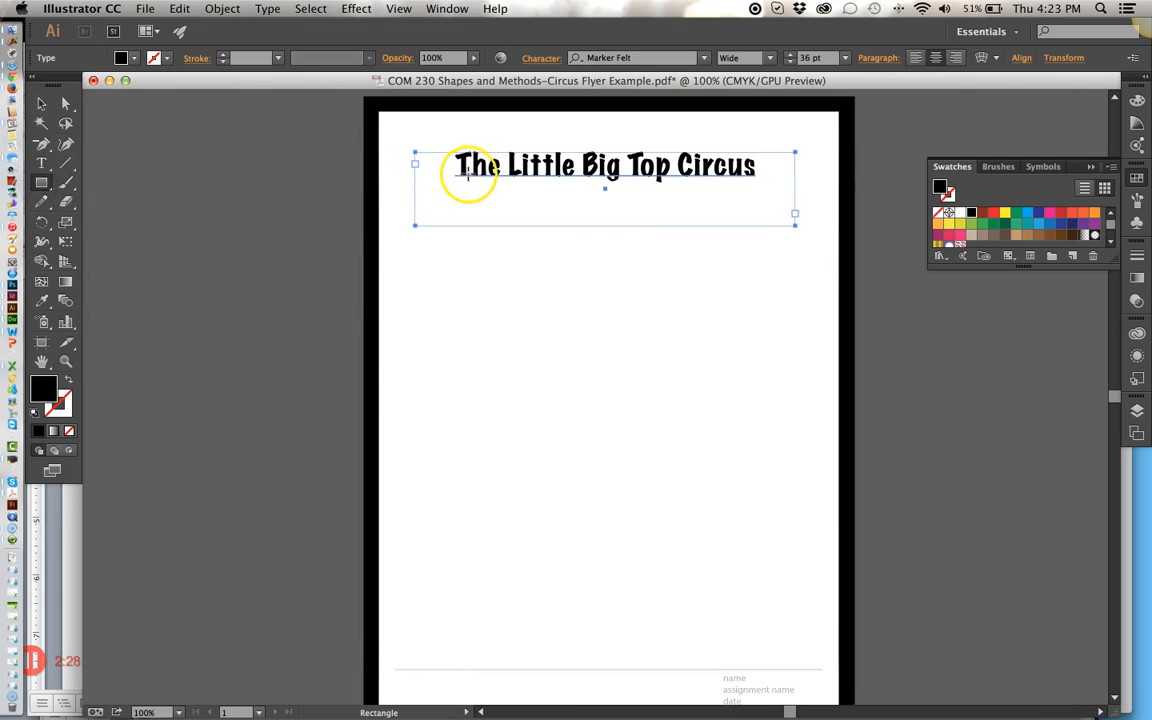
left_click_drag(394, 139, 813, 197)
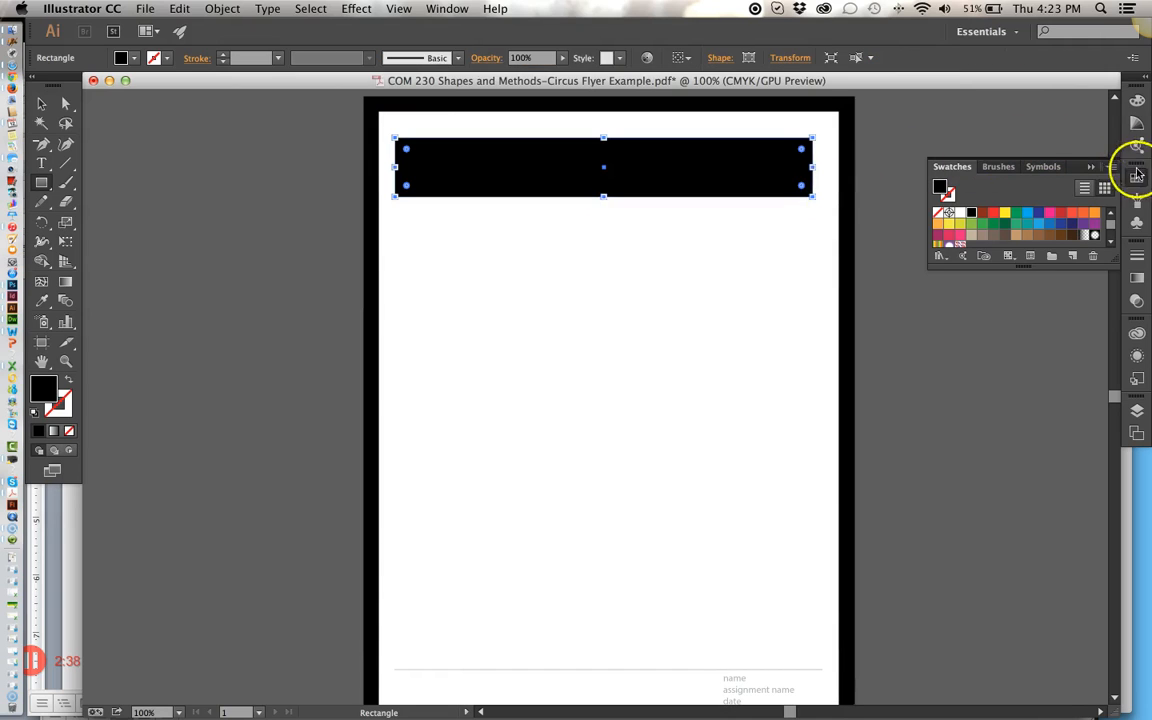
- Create a new CMYK process swatch with C=21, M=89, Y=98, K=12 as the banner rectangle's fill
left_click(946, 191)
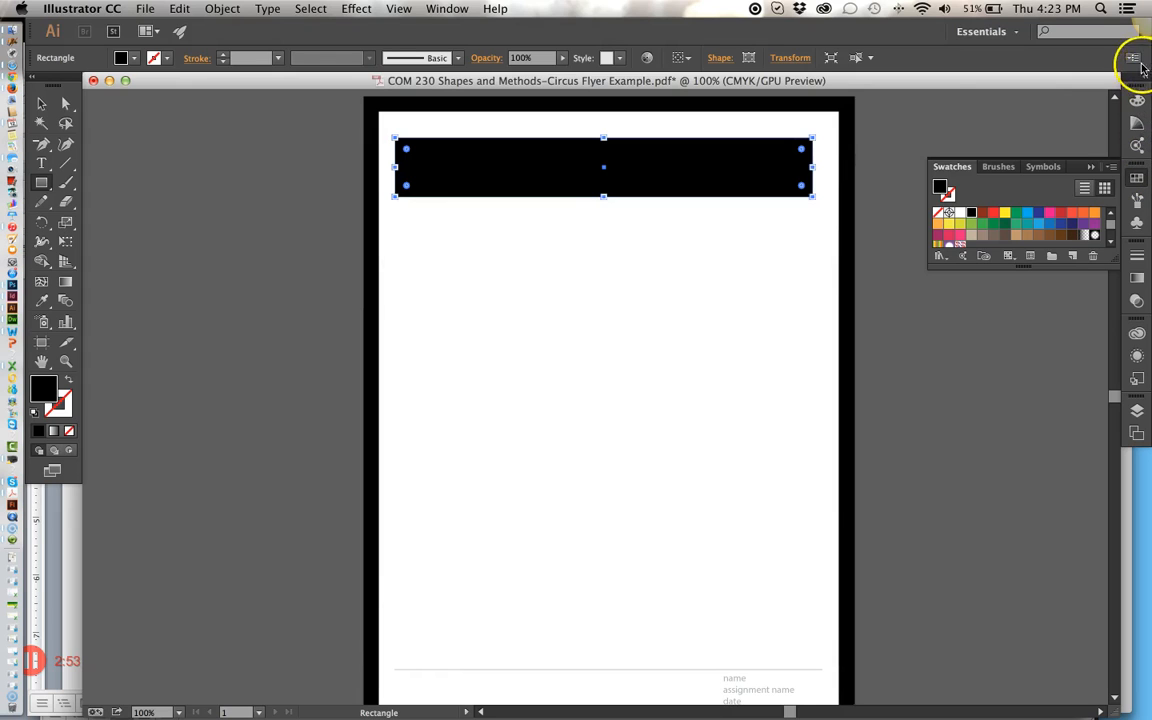
left_click(1110, 168)
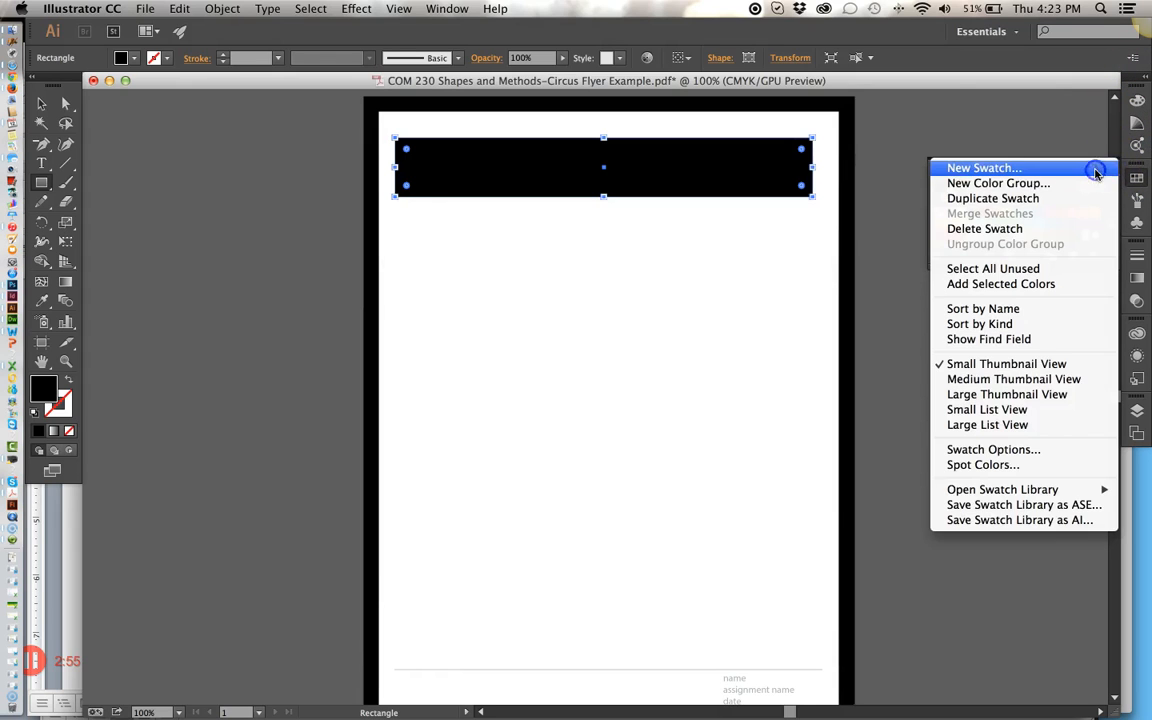
left_click(1100, 170)
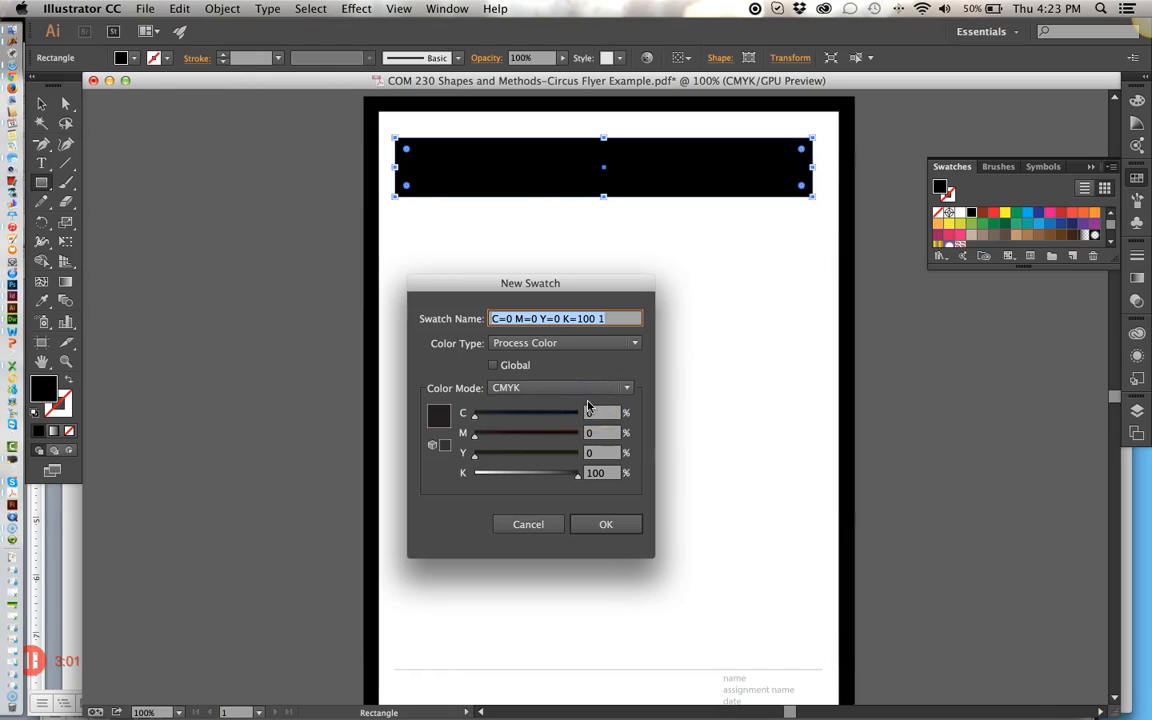
left_click_drag(477, 416, 520, 416)
left_click_drag(474, 432, 566, 435)
left_click(566, 472)
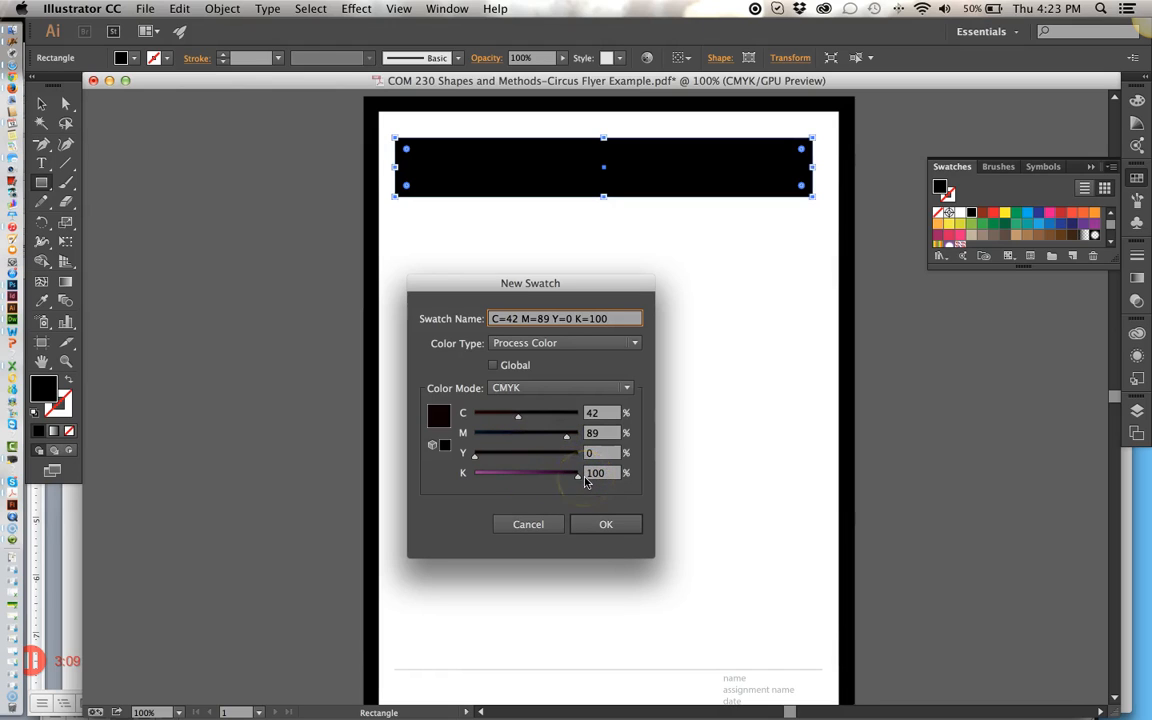
left_click_drag(579, 484, 576, 456)
mouse_move(519, 420)
left_mouse_down()
mouse_move(489, 418)
mouse_move(501, 423)
left_mouse_up()
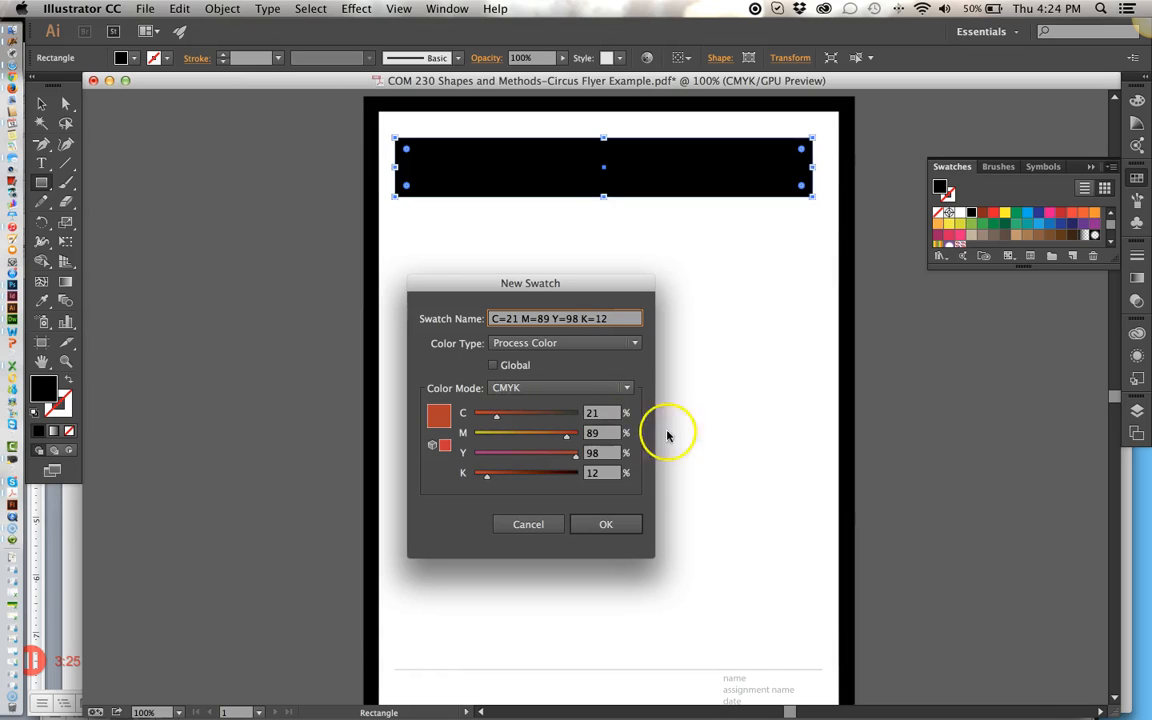
left_click(610, 525)
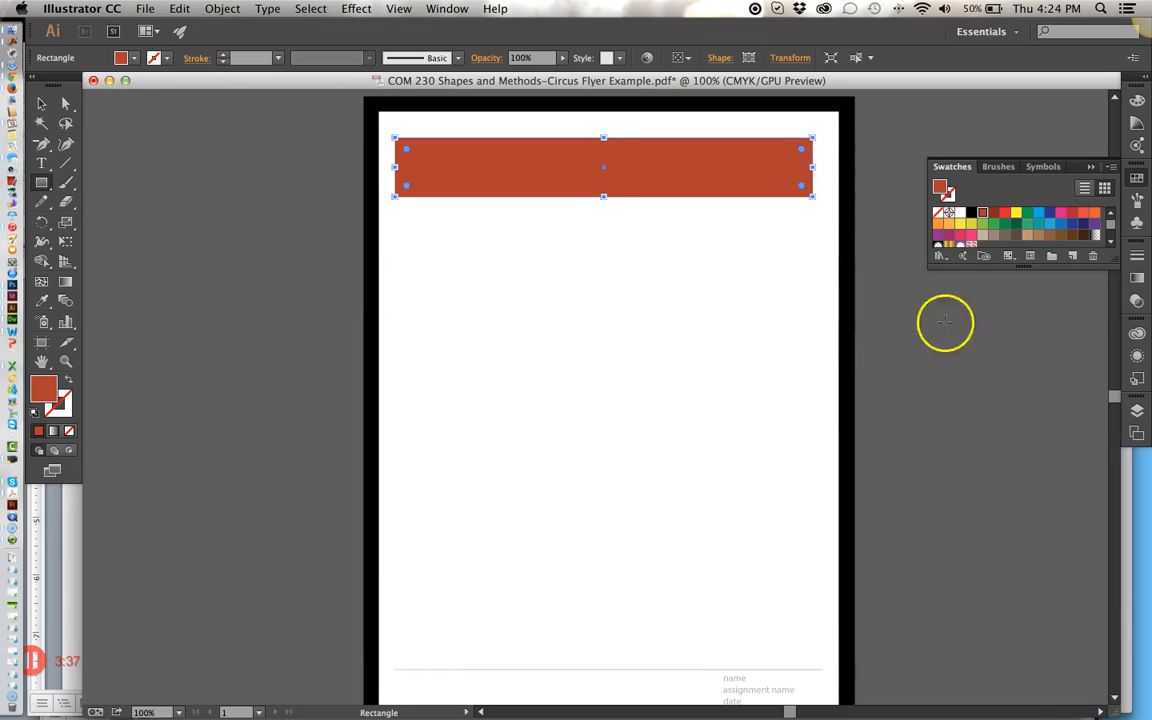
- Move the banner rectangle below the title text in Layer 1's stacking order
left_click(1136, 411)
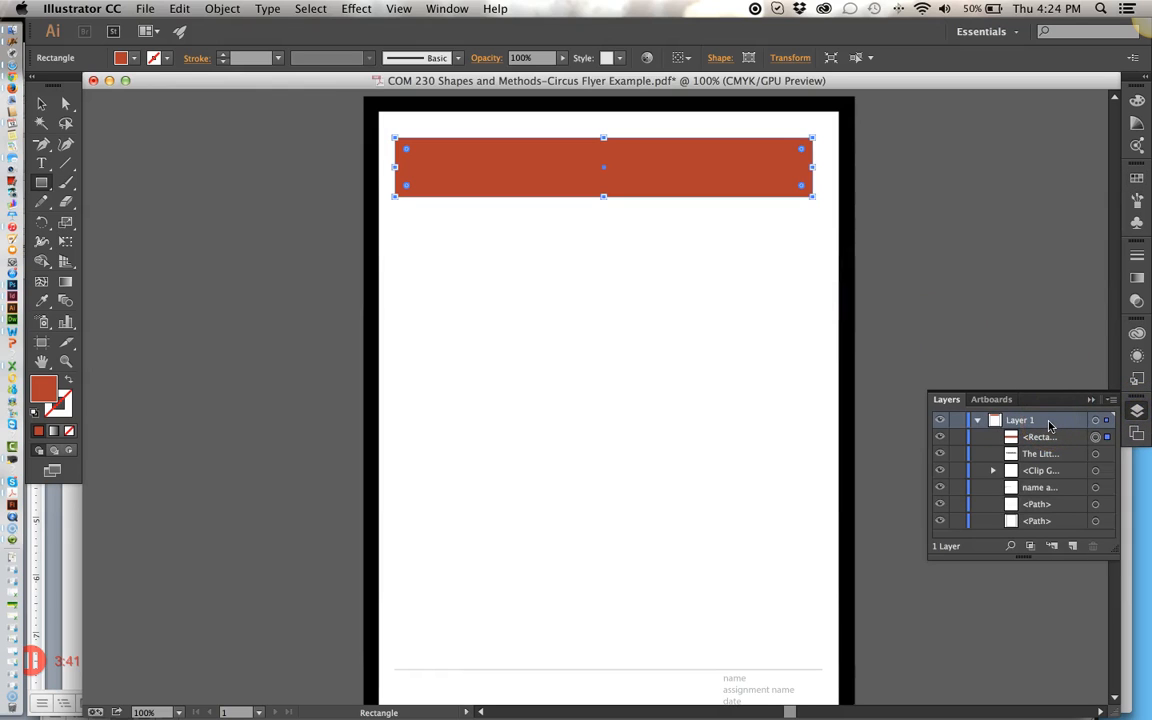
left_click(977, 420)
left_click(977, 420)
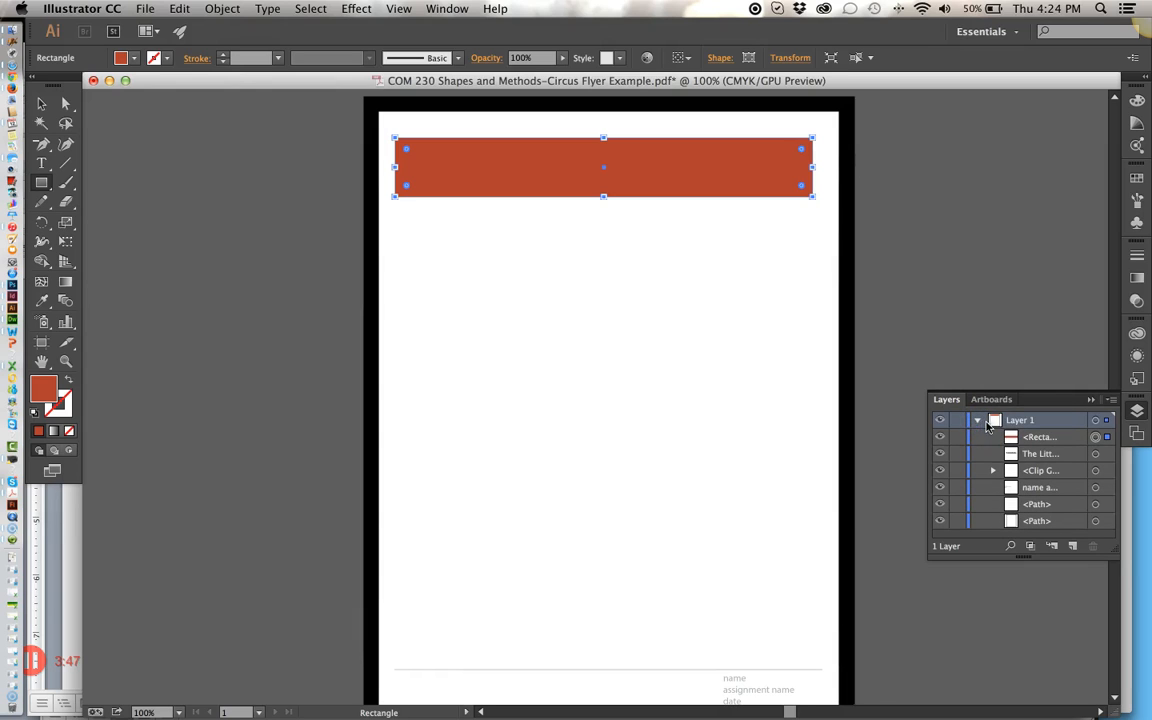
left_click_drag(1054, 437, 1054, 459)
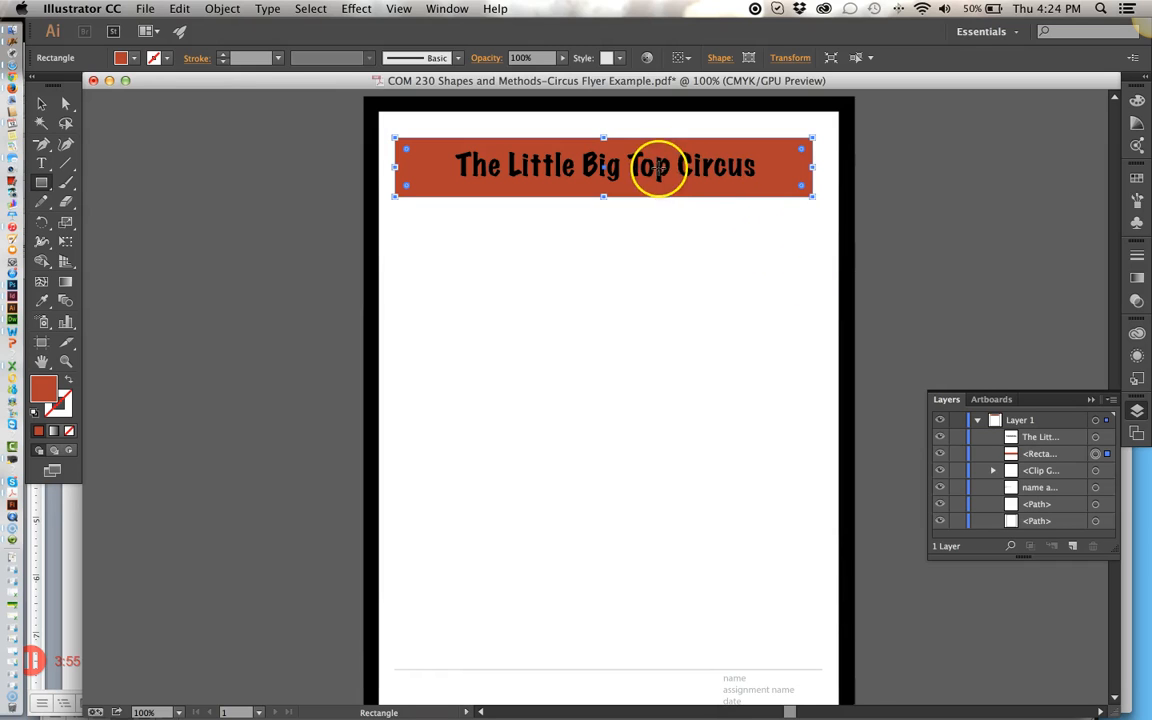
- Recolour the whole title text on the banner white and deselect it
left_click(42, 163)
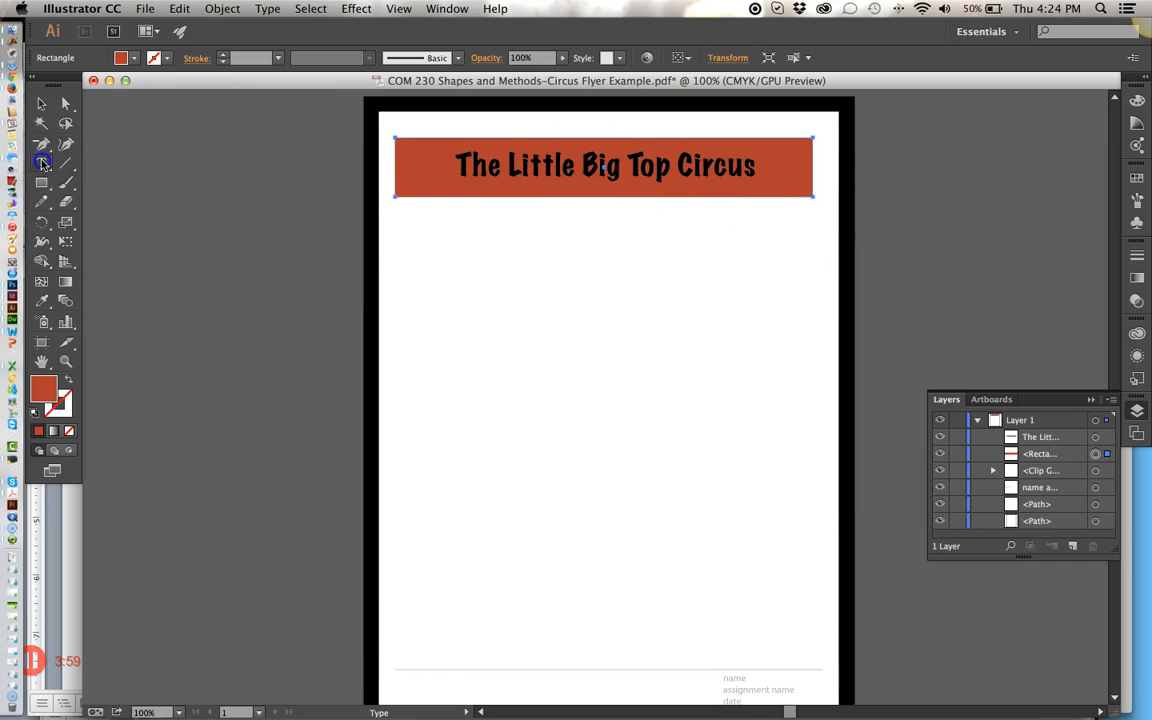
triple_click(531, 162)
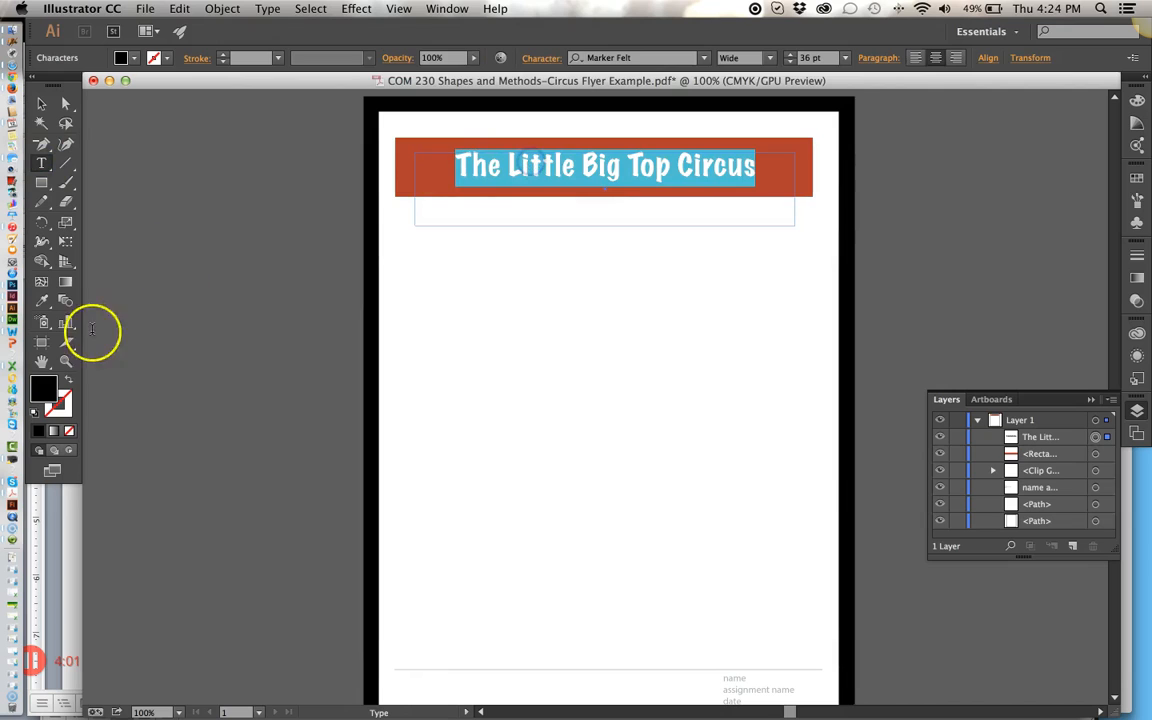
left_click(1137, 178)
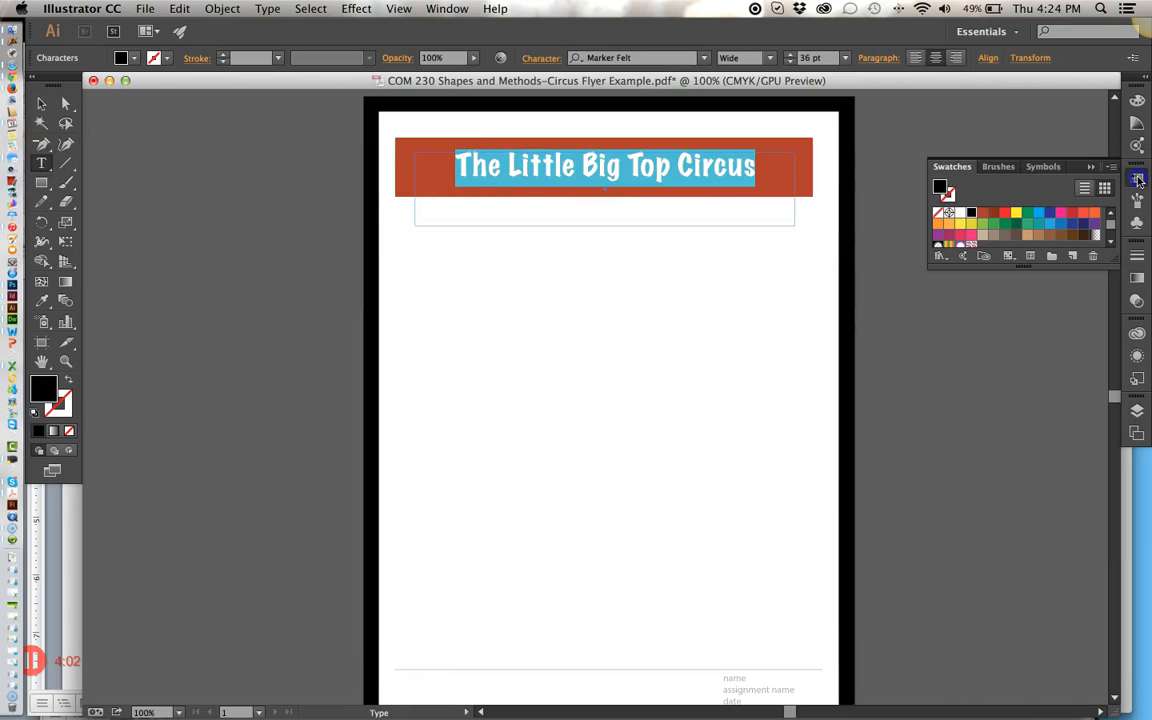
left_click(962, 211)
key("Escape")
left_click(506, 327)
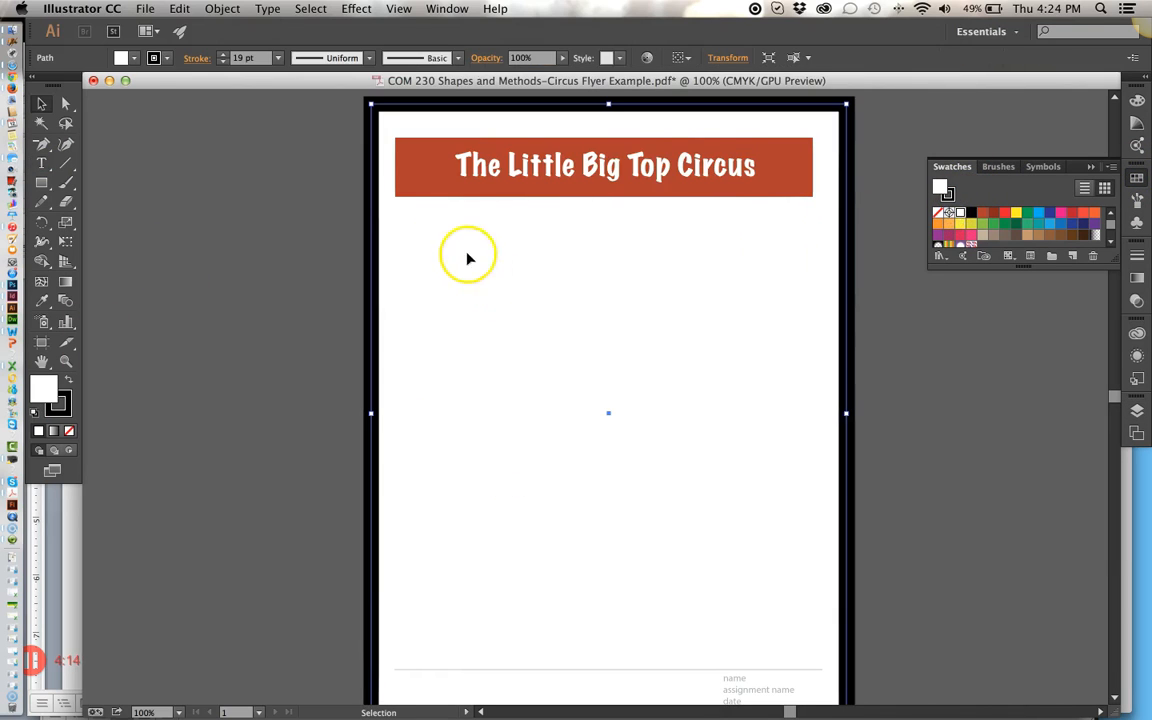
- Give the banner rectangle behind the title a black stroke with a weight of 3 pt
left_click(410, 158)
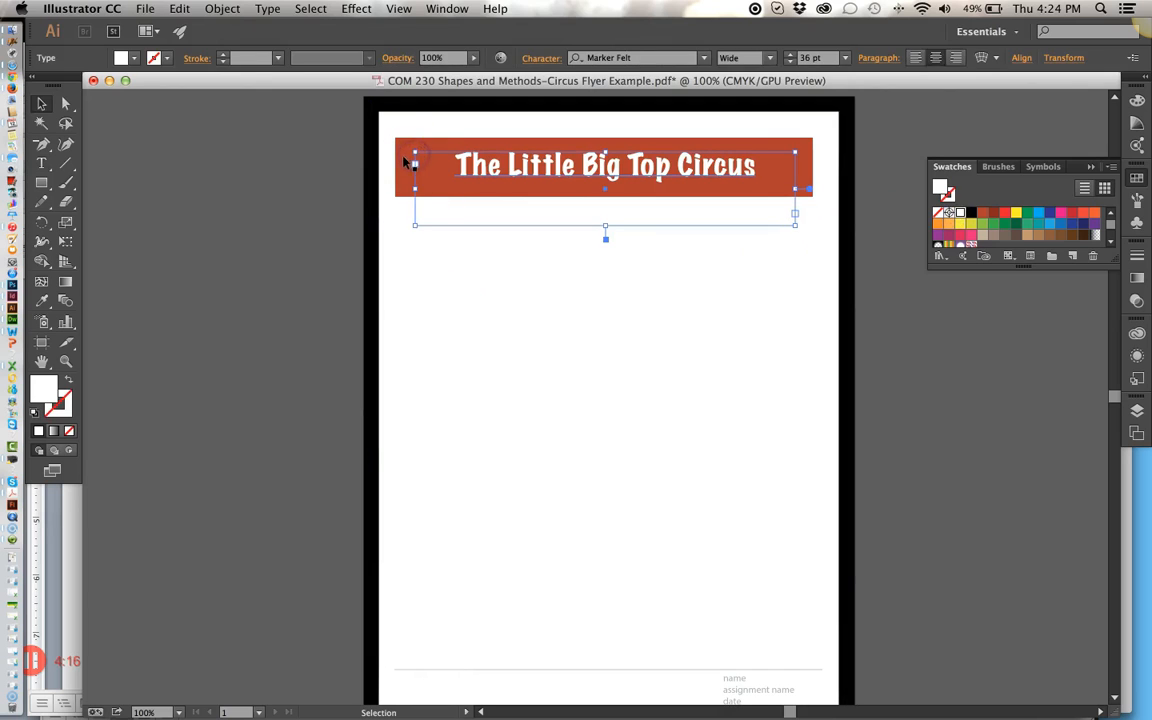
left_click(403, 162)
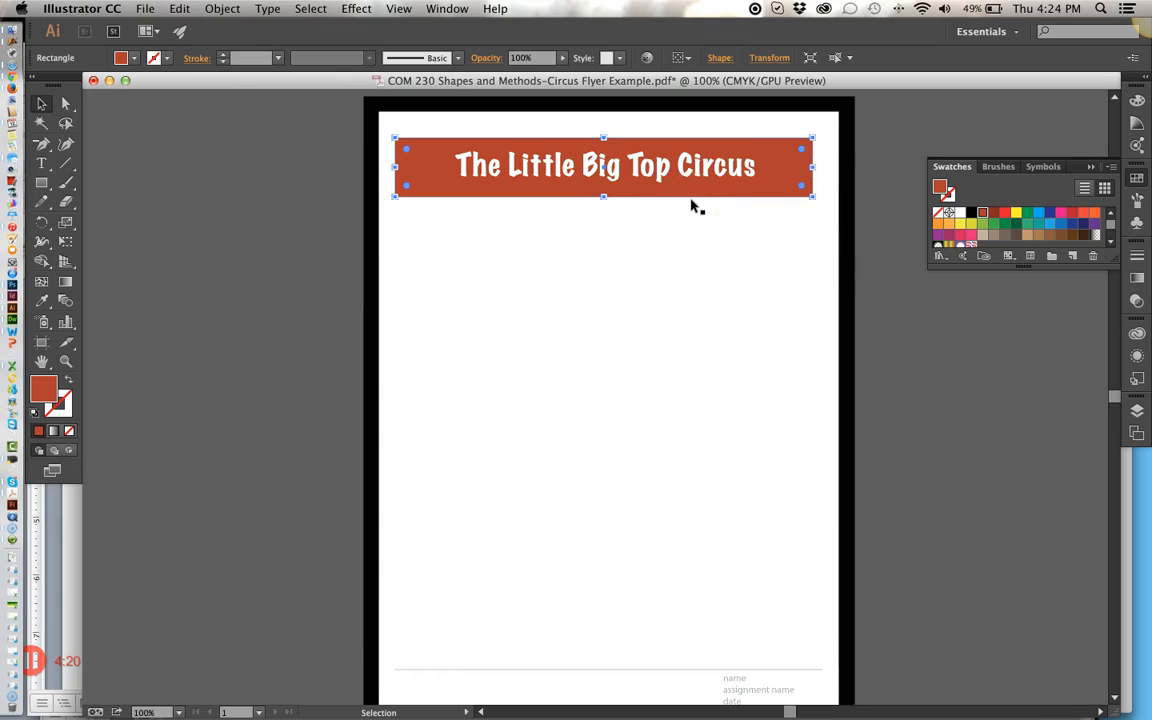
left_click(948, 190)
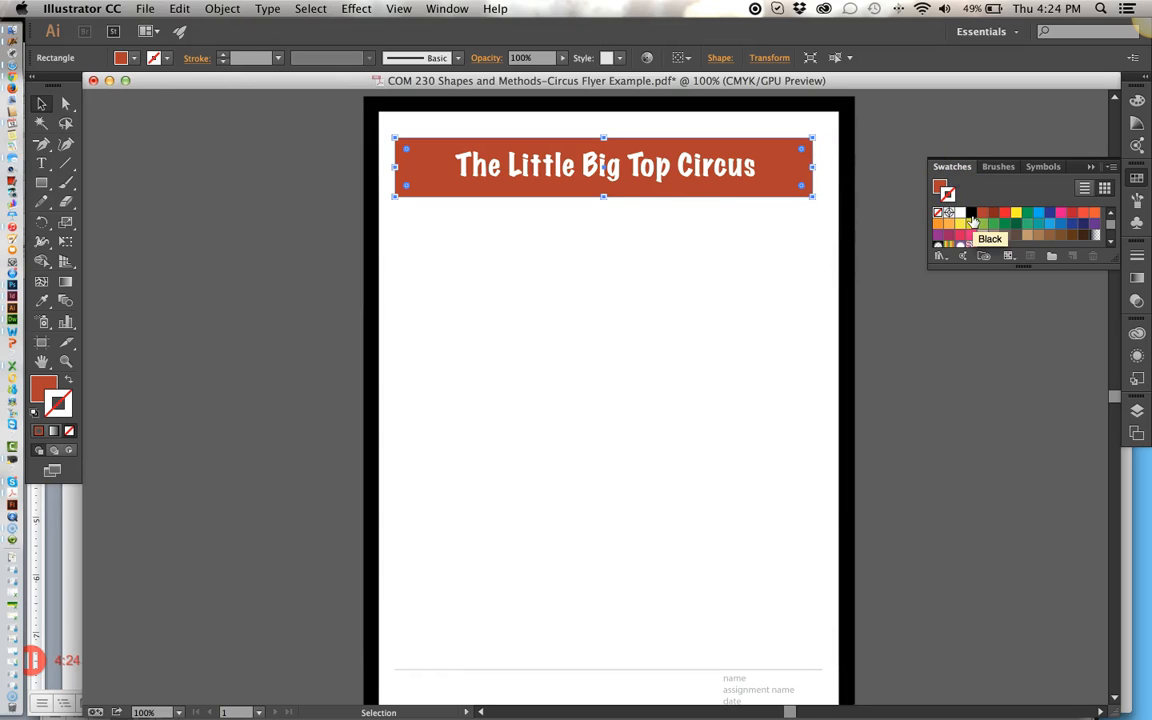
left_click(971, 217)
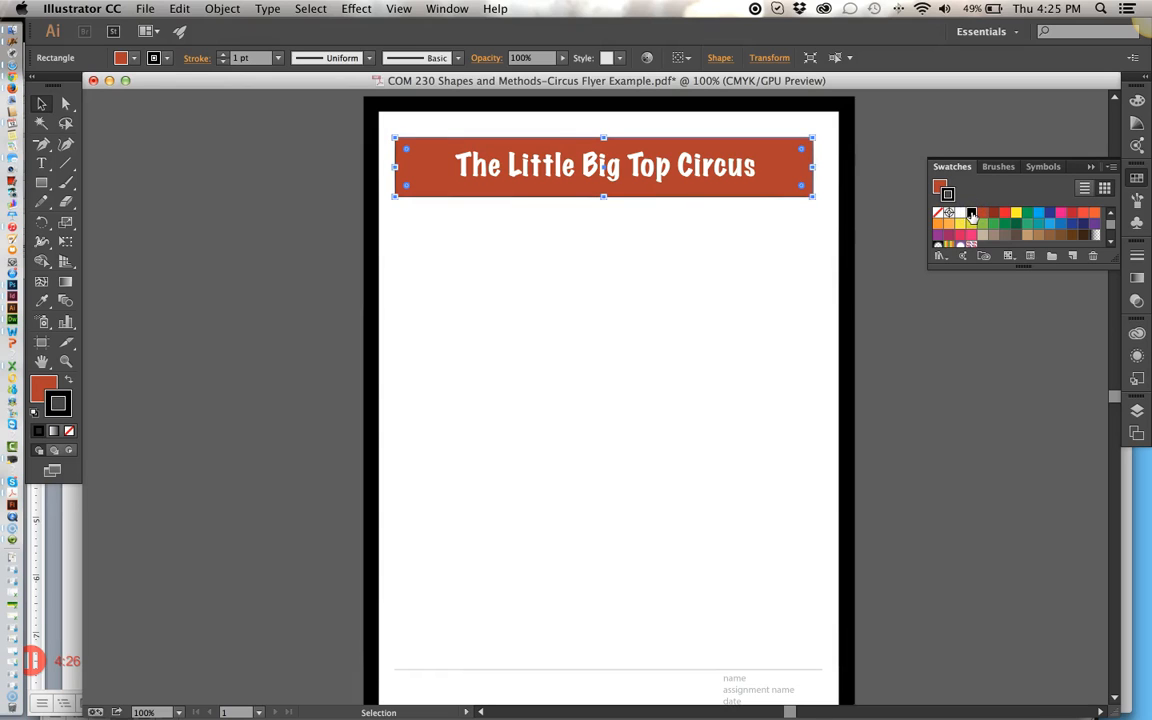
left_click(1136, 259)
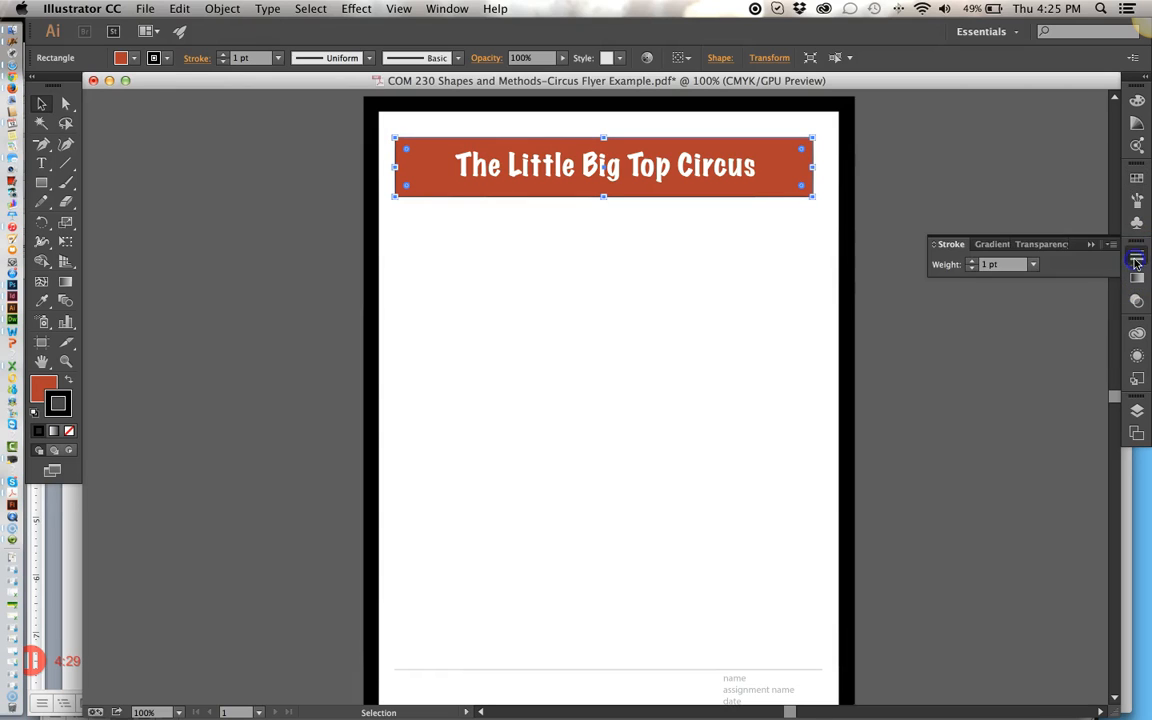
left_click(1034, 264)
left_click(1053, 370)
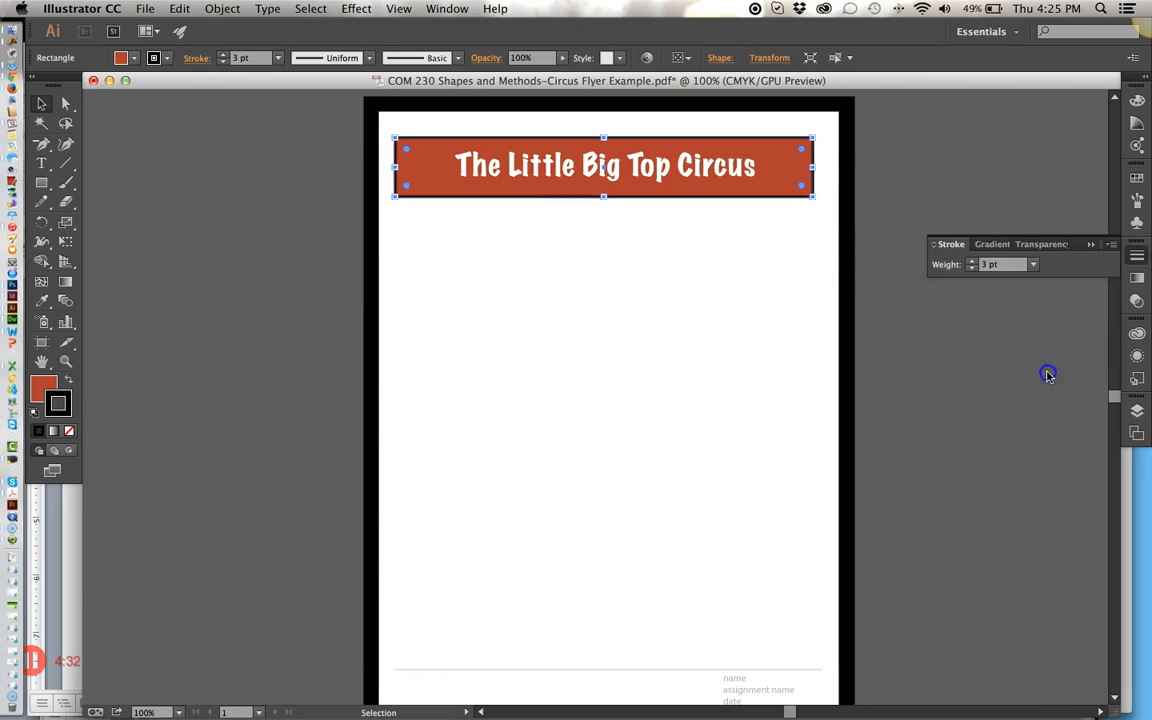
left_click(611, 295)
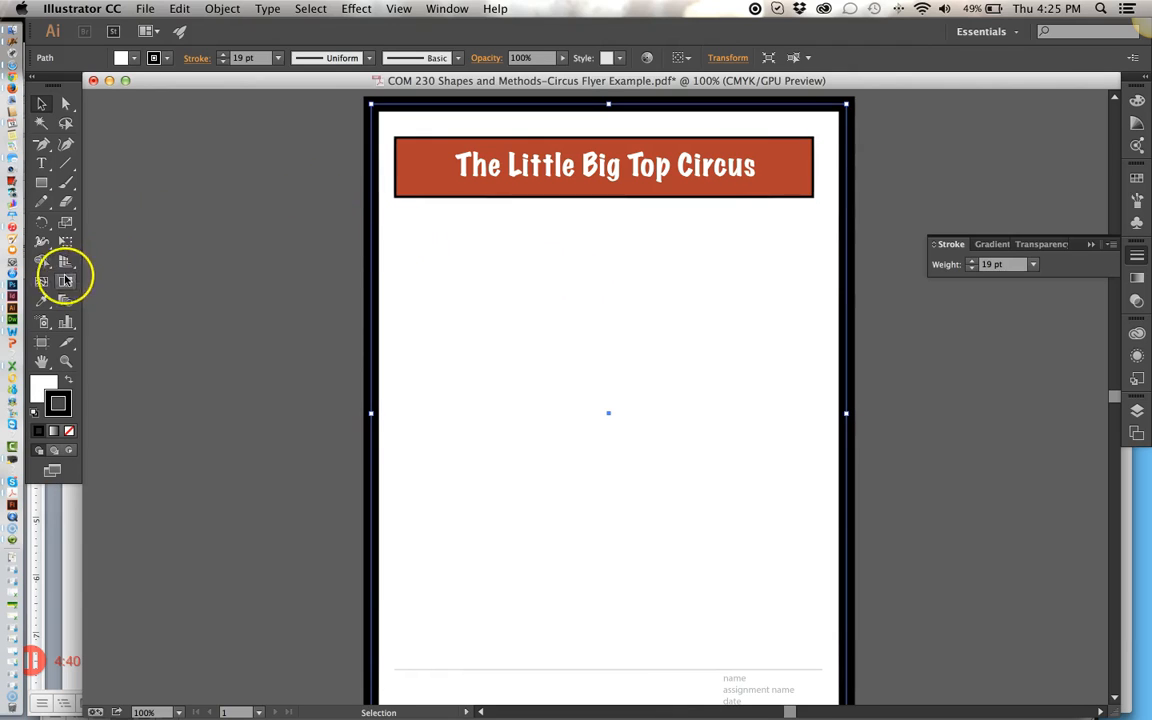
- Create a 5-point star with radii 0.3472 in and 0.6944 in and place it near the page's lower-left area
left_click(43, 182)
left_click_drag(50, 188, 100, 262)
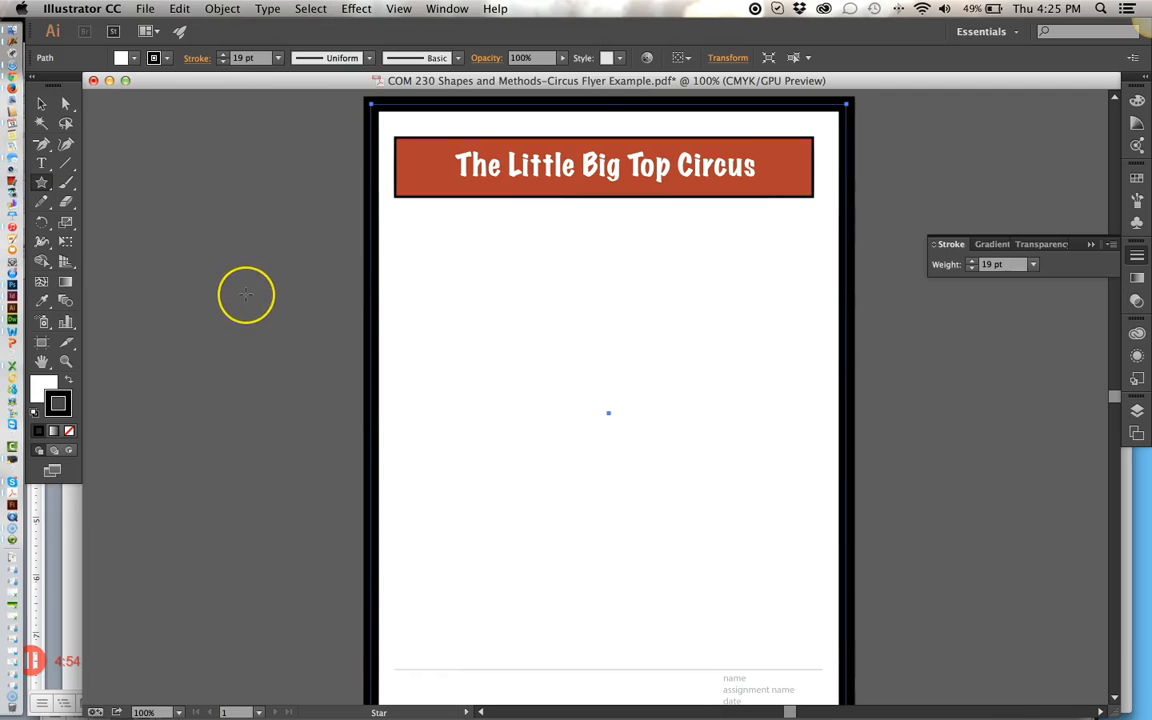
left_click(316, 350)
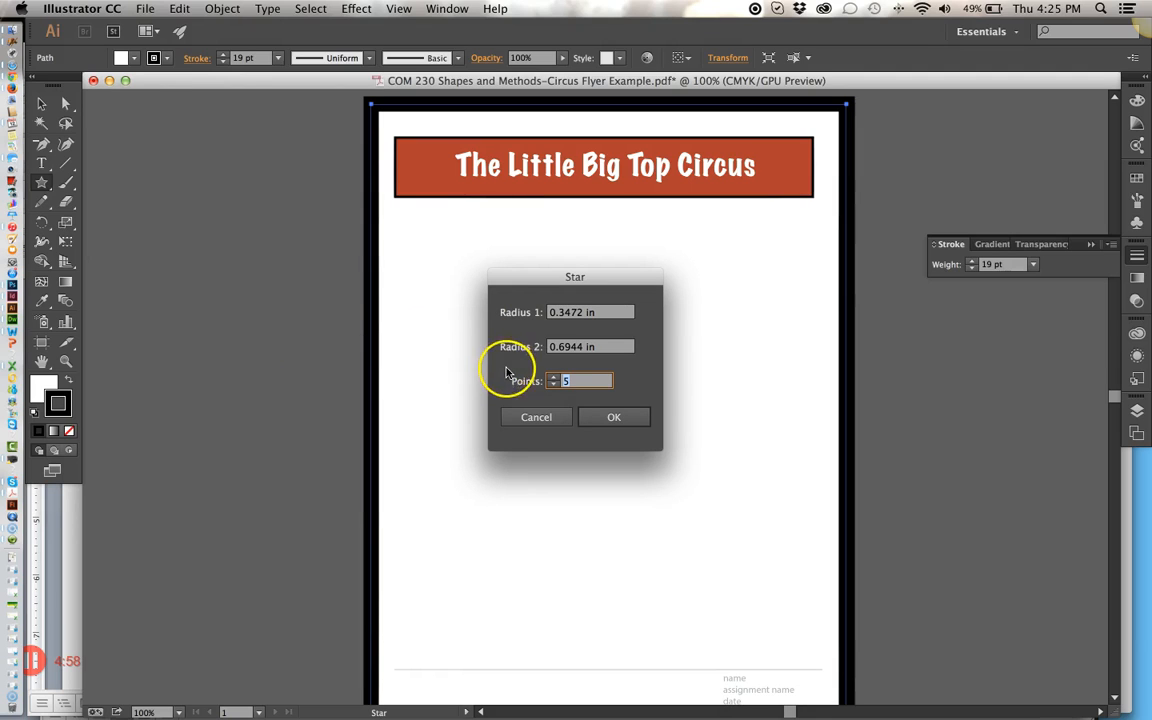
left_click(613, 420)
key("v")
left_click_drag(340, 373, 462, 572)
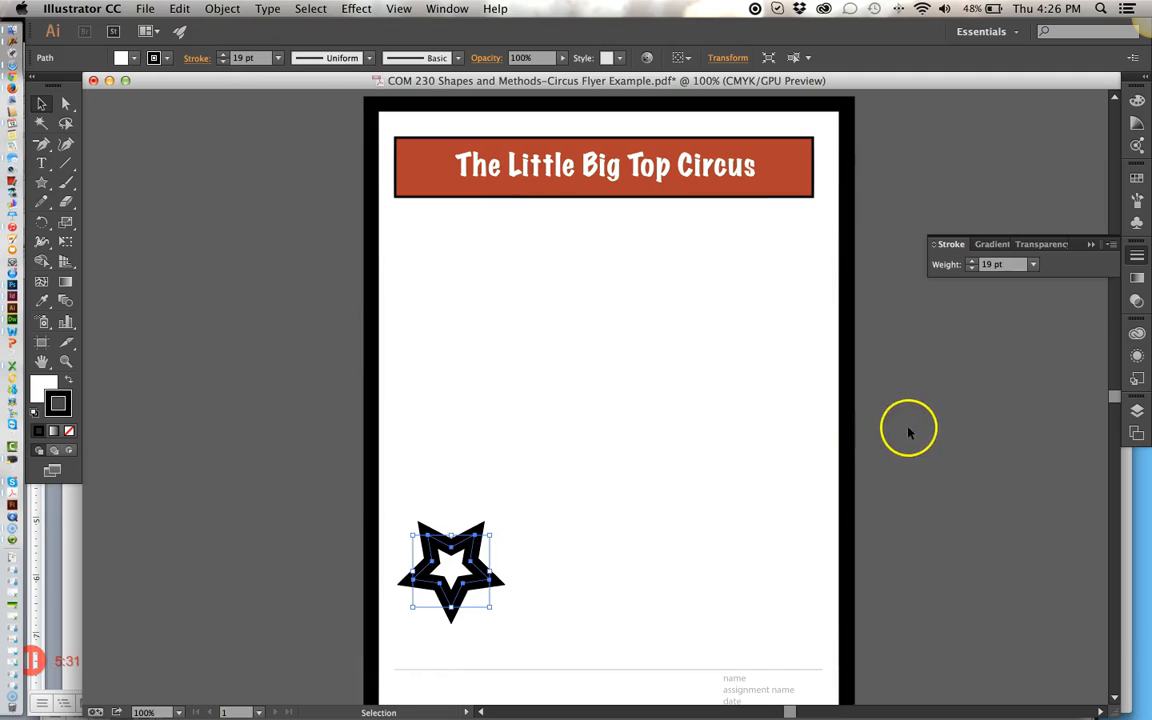
- Apply a radial gradient to the star's stroke
left_click(1137, 279)
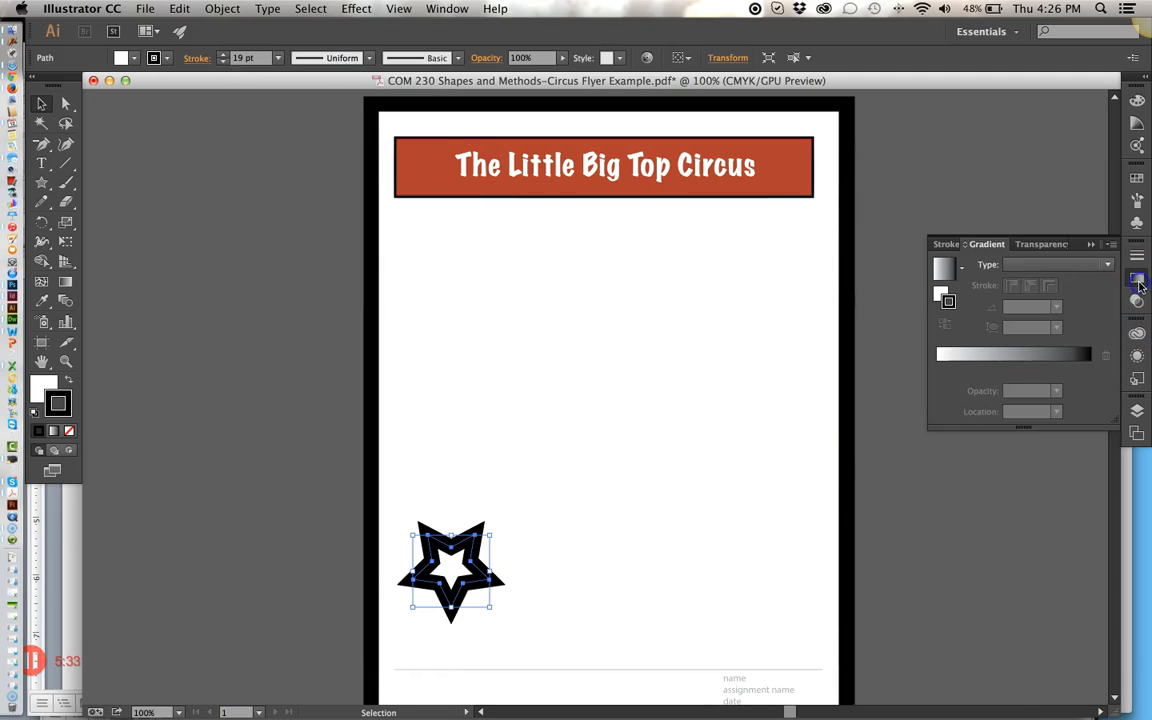
left_click(1074, 266)
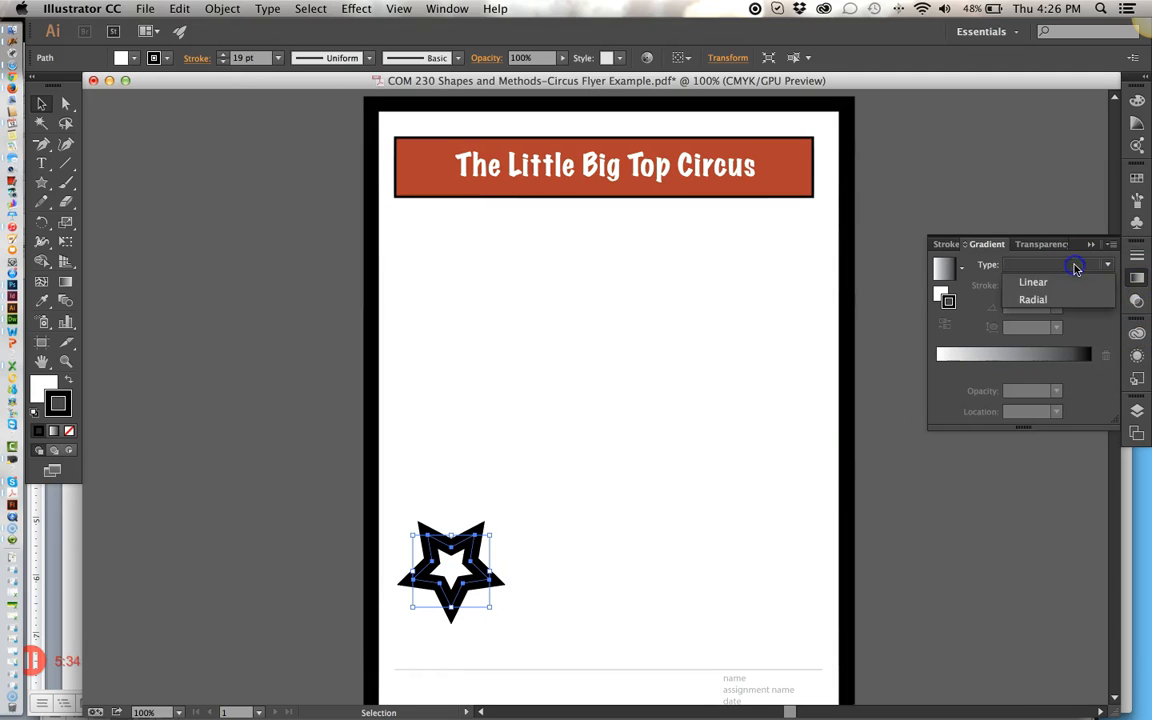
left_click(1033, 299)
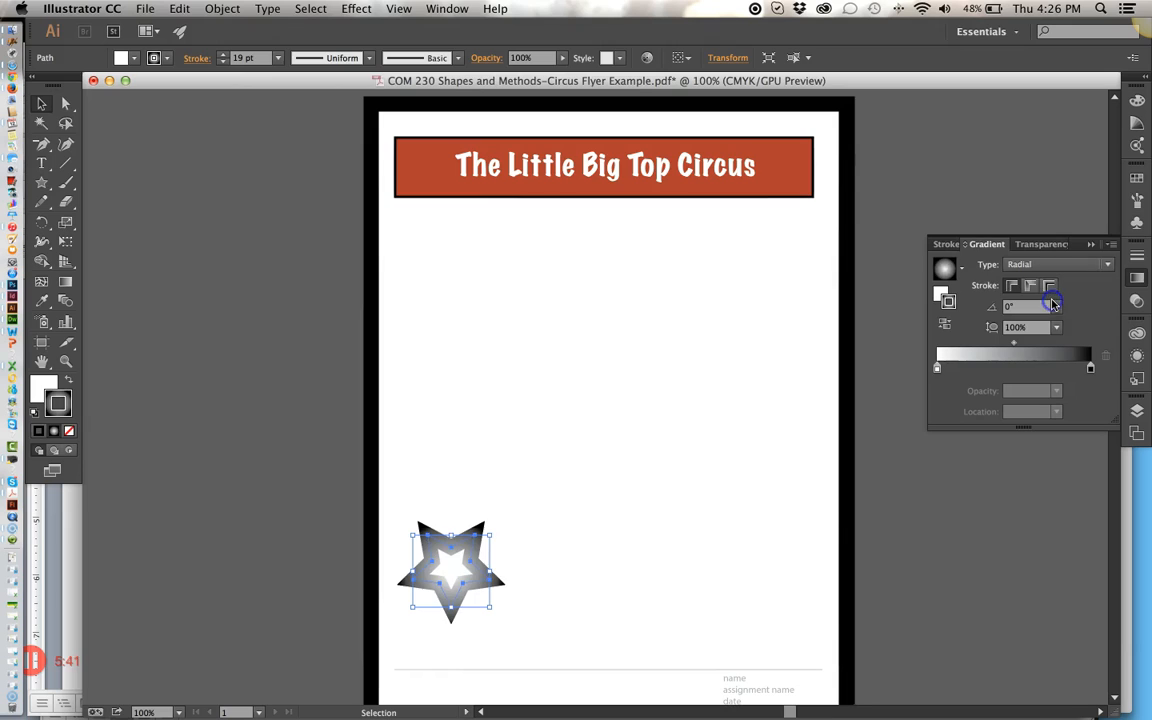
- Give the star's fill a radial gradient running from white to dark red
left_click(941, 291)
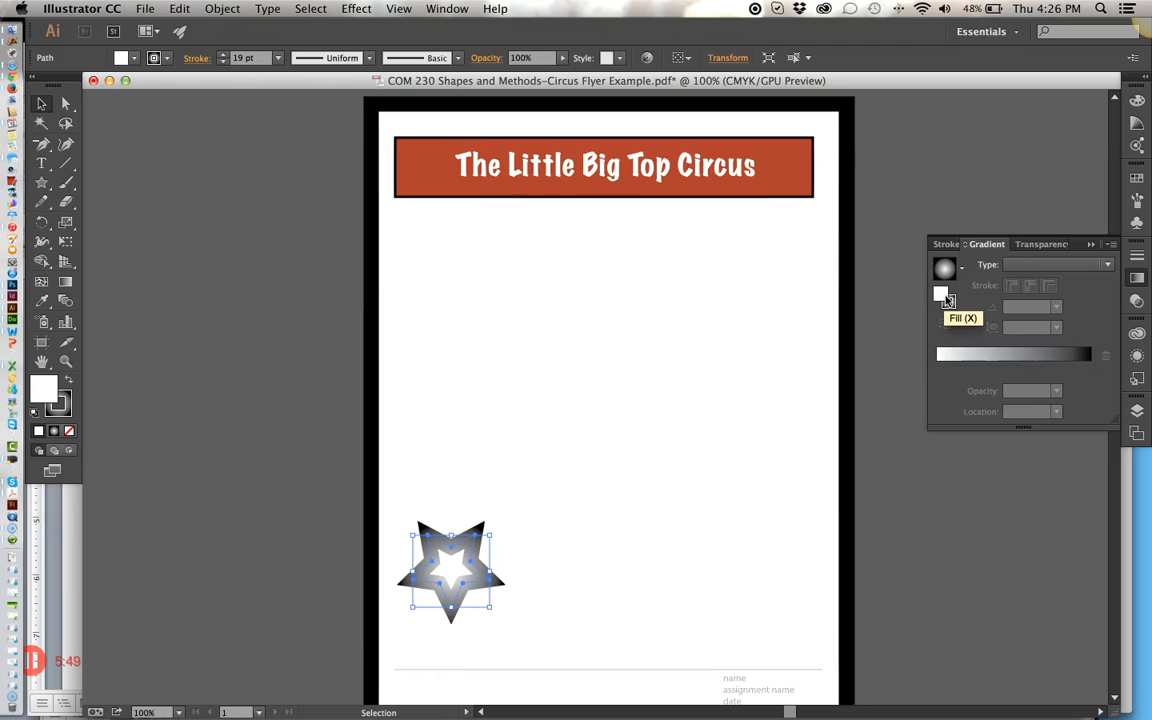
left_click(1133, 313)
left_click(1084, 354)
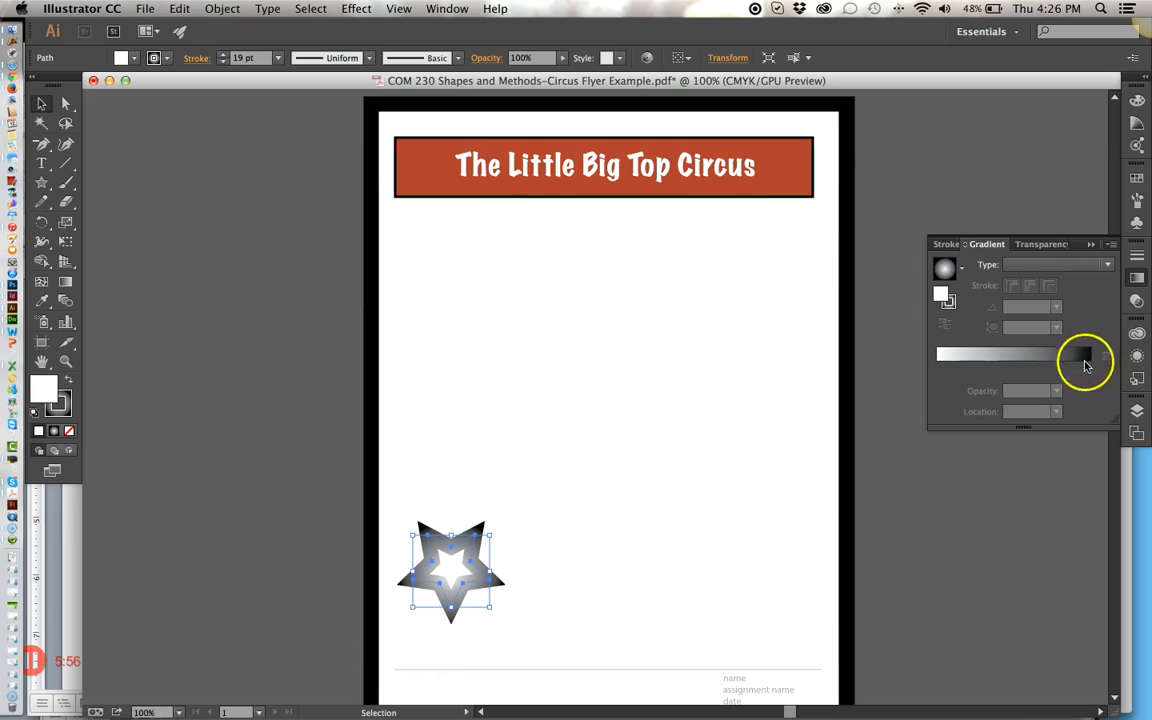
double_click(1091, 368)
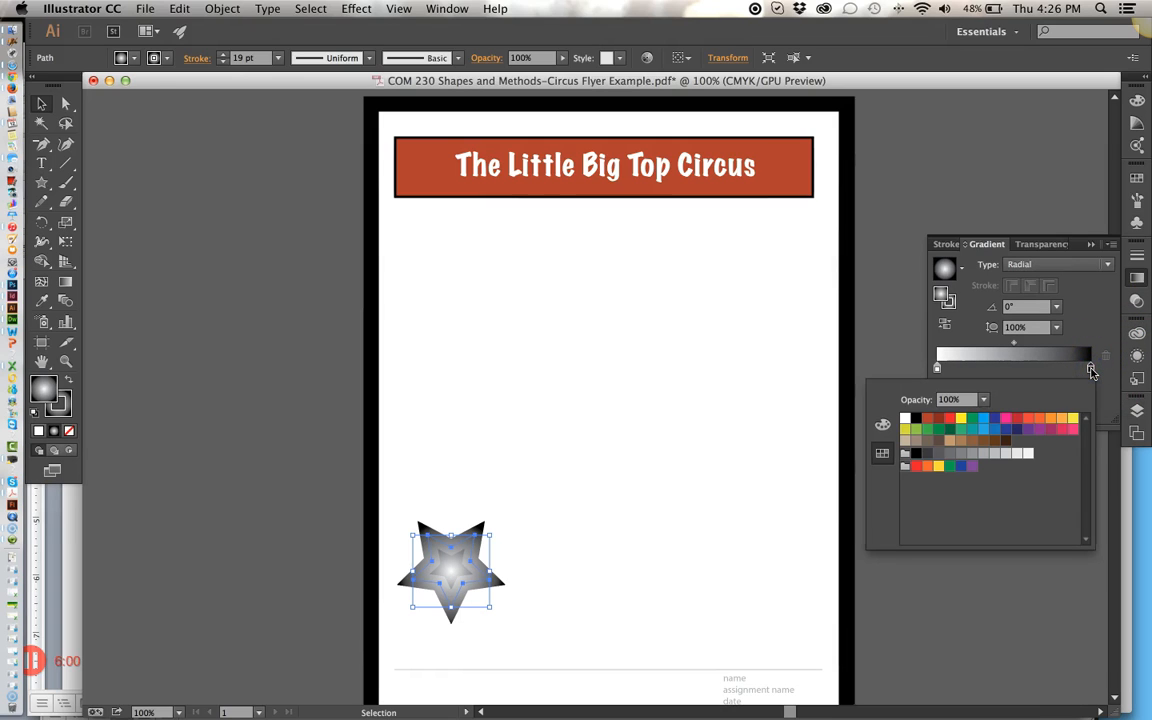
left_click(938, 418)
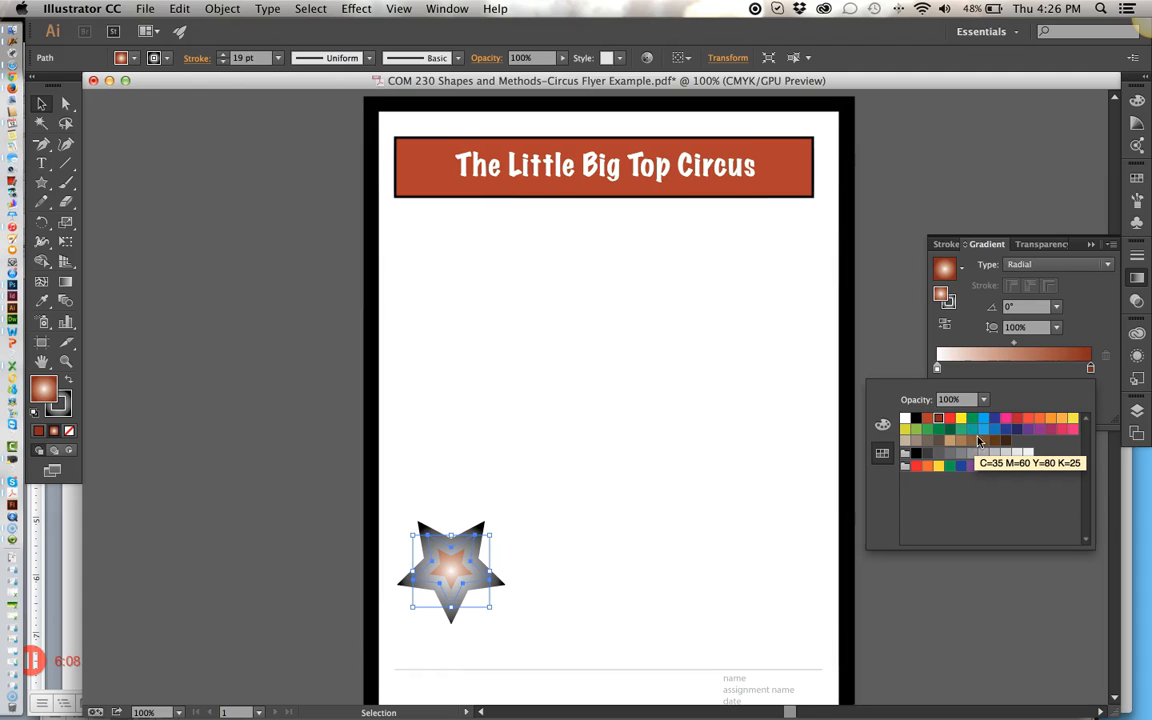
- Add an orange colour stop at 50.76% to the star's radial fill gradient
left_click(1016, 371)
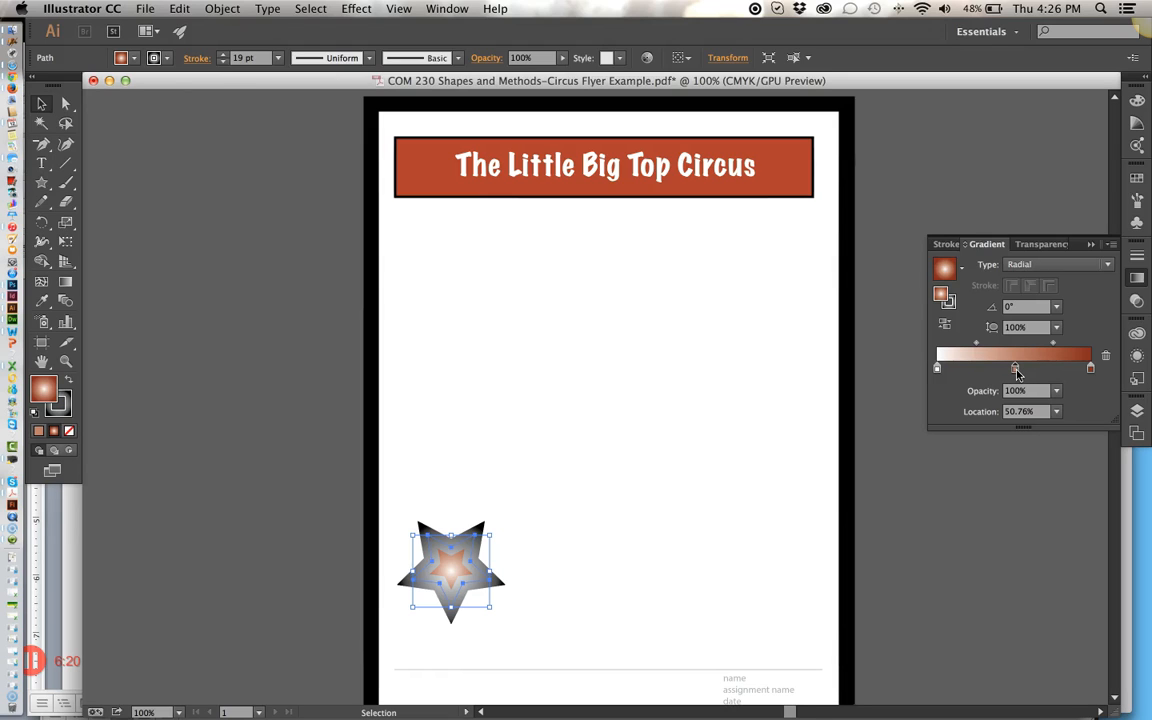
double_click(1015, 368)
left_click(1042, 420)
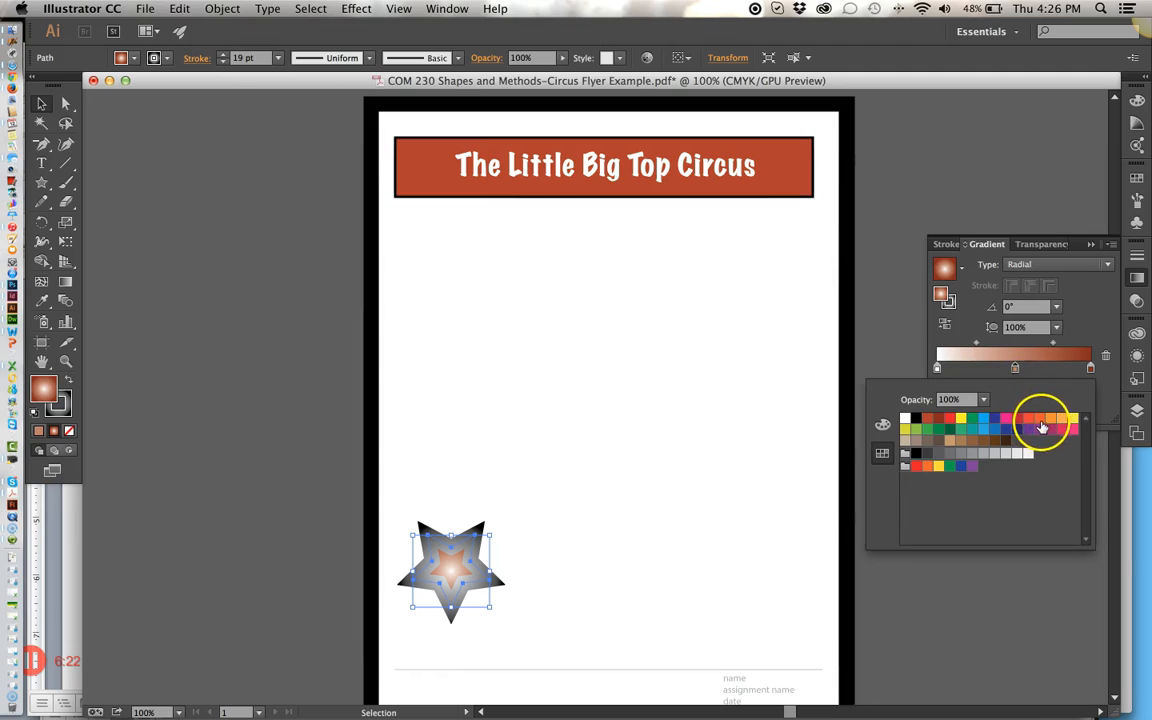
left_click(1022, 373)
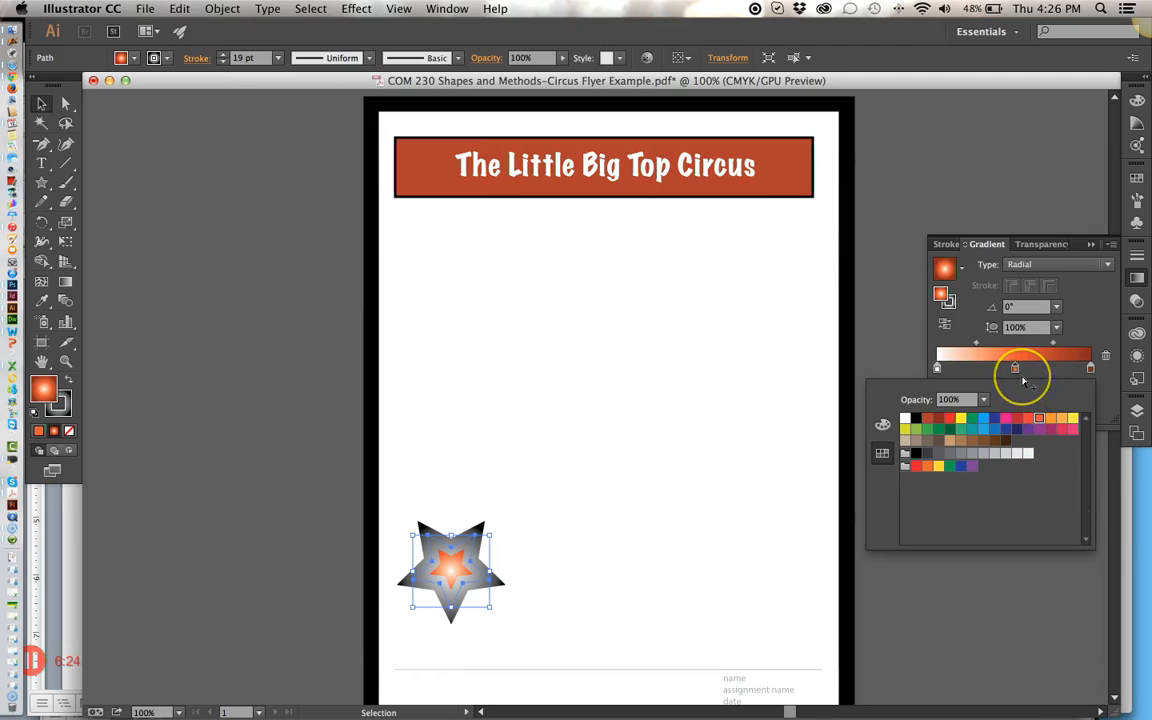
left_click(990, 375)
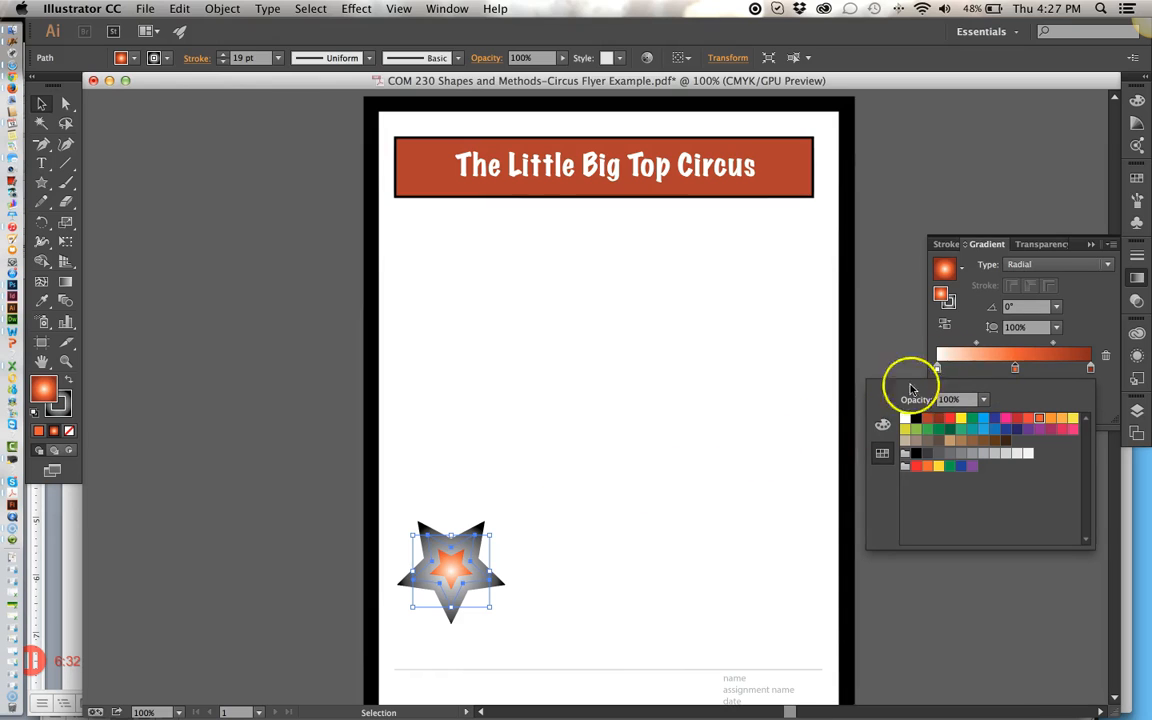
- Set the star's stroke weight to 3 pt and deselect it
left_click(1140, 260)
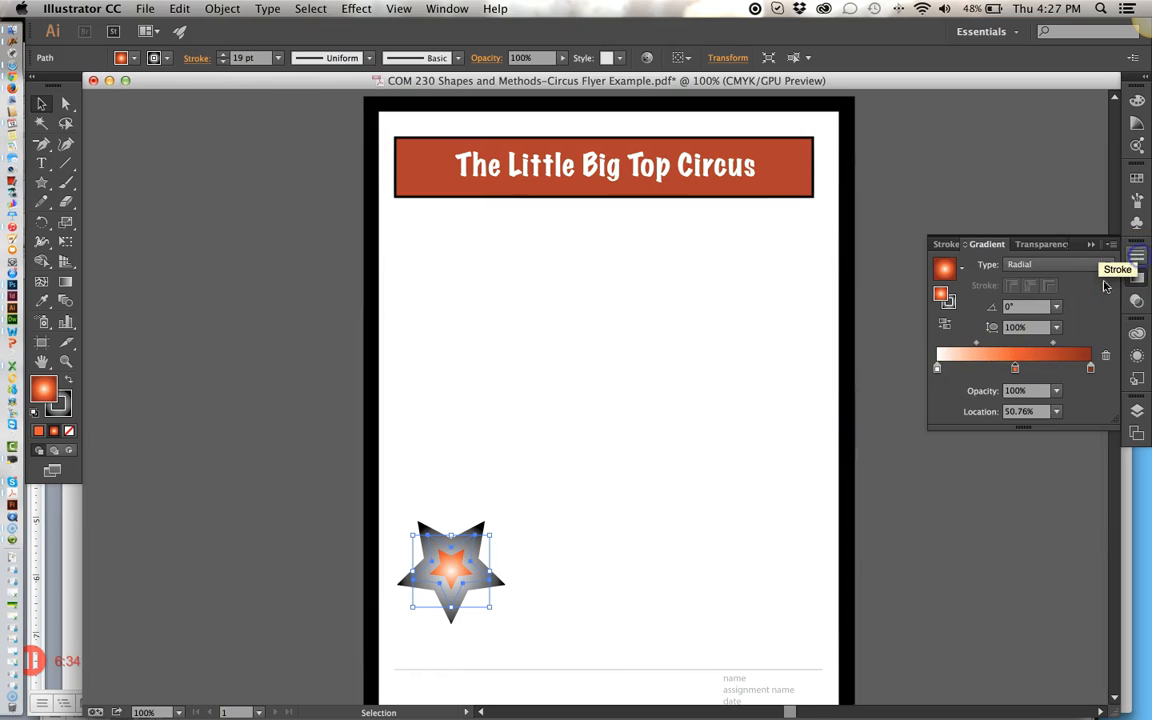
left_click(1136, 259)
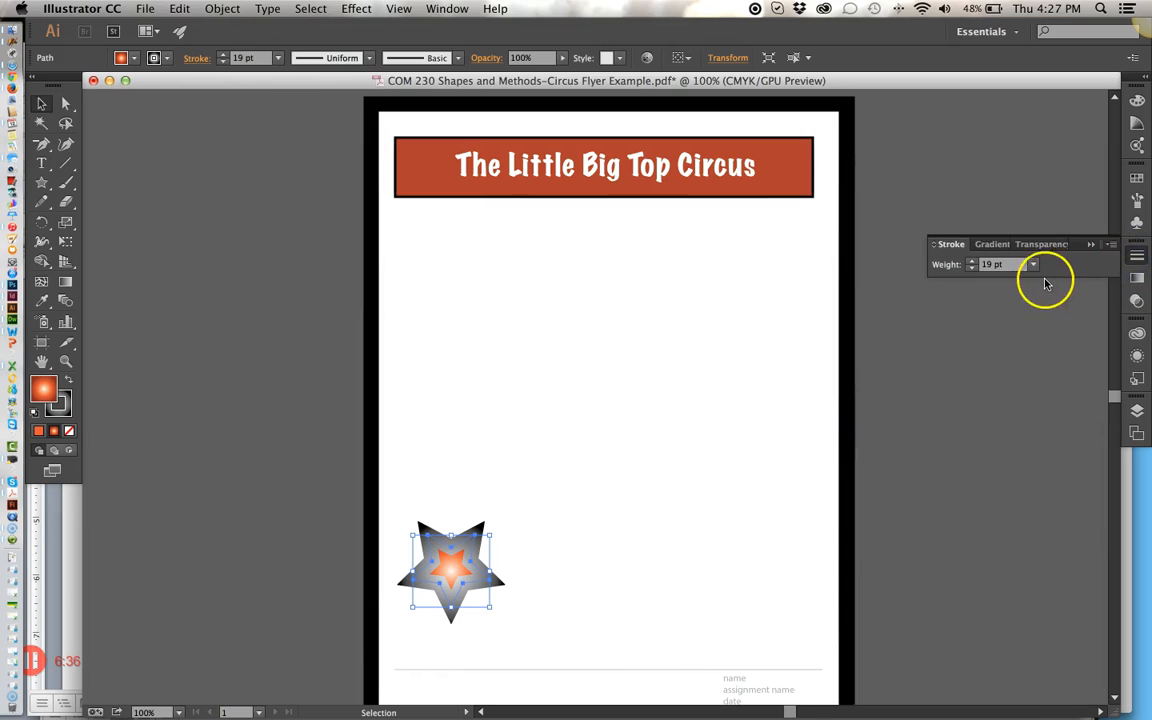
left_click(1035, 265)
left_click(1059, 374)
left_click(751, 517)
- Copy the orange star and paste a duplicate onto the flyer
left_click(448, 580)
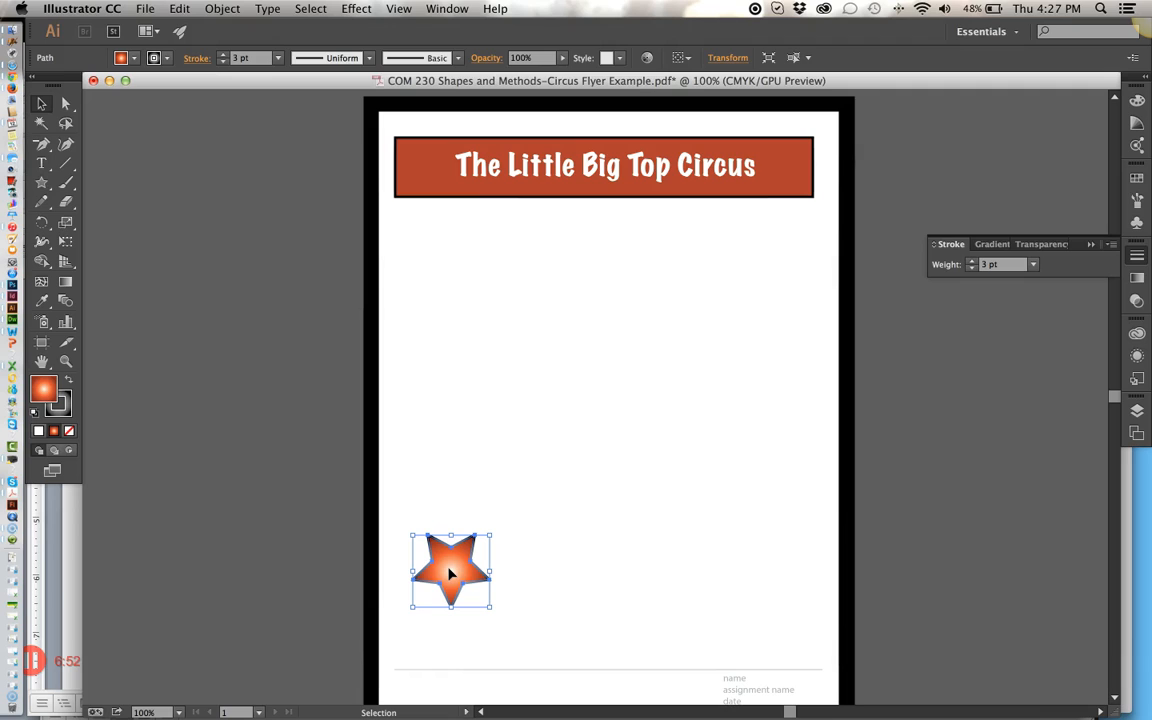
key("super+c")
key("a")
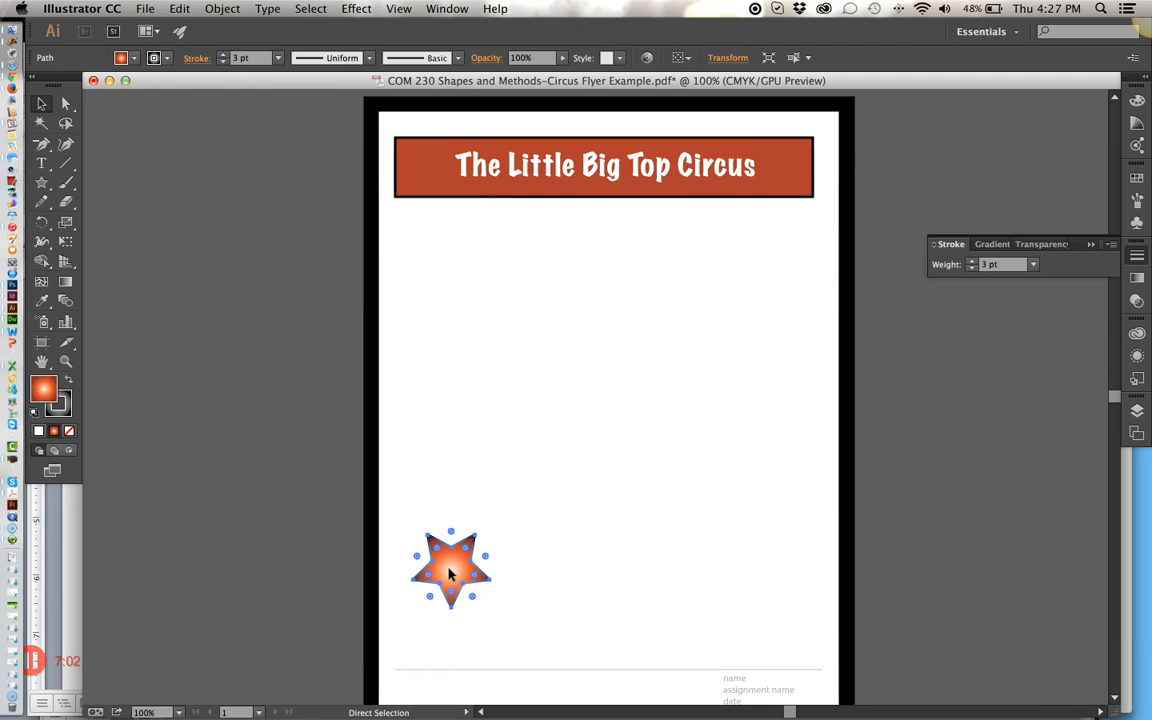
key("v")
key("super+v")
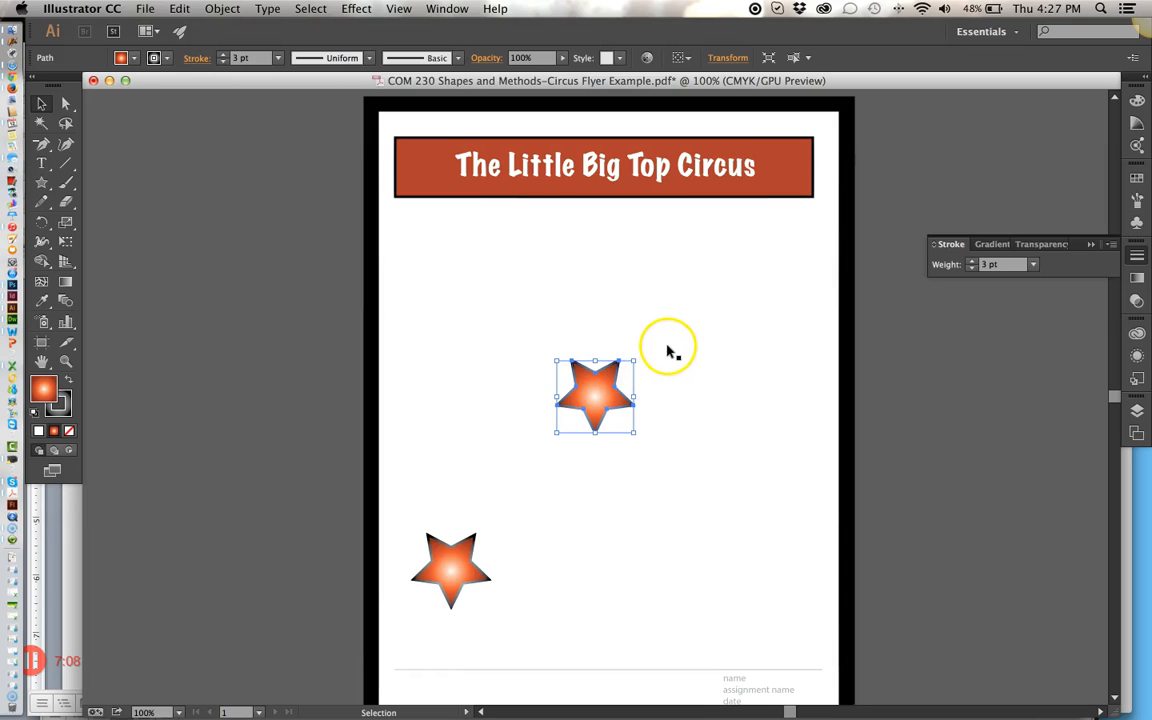
left_click(180, 8)
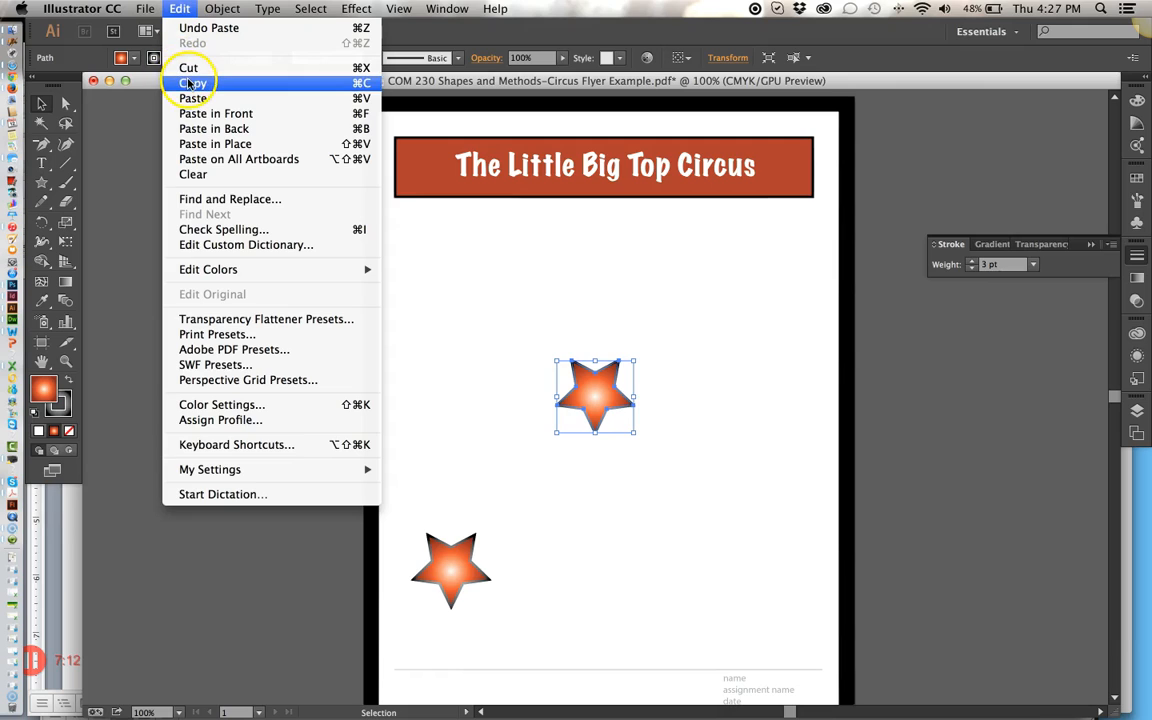
left_click(458, 285)
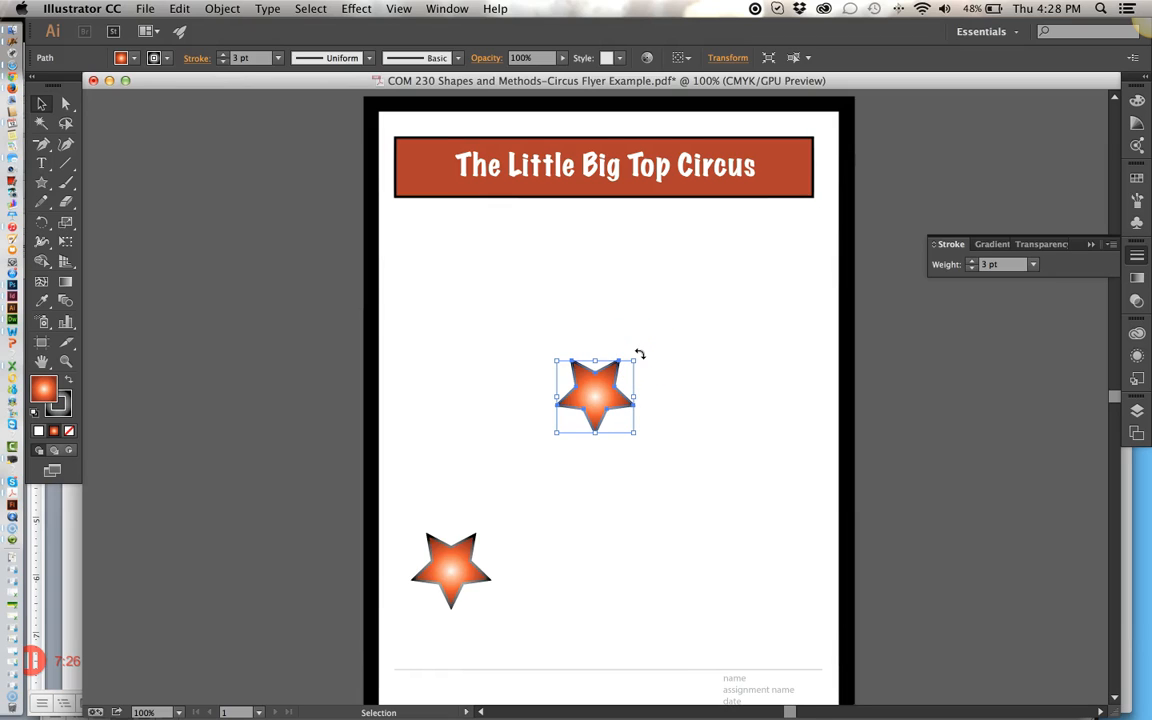
- Tilt the pasted star slightly counterclockwise and scale it down to clearly smaller than the original star
left_click_drag(640, 354, 684, 457)
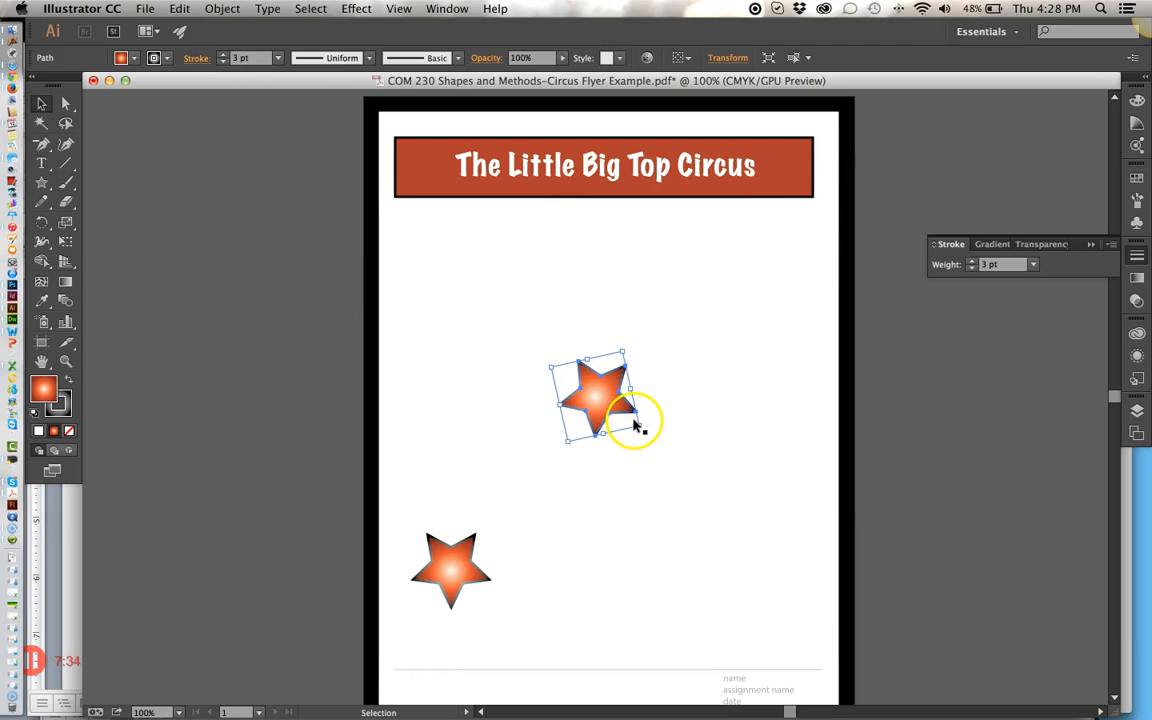
left_click_drag(638, 424, 603, 400)
left_click(514, 520)
left_click(296, 278)
- Draw a text area below the title banner and fill it with the supplied circus event details and description
left_click(42, 162)
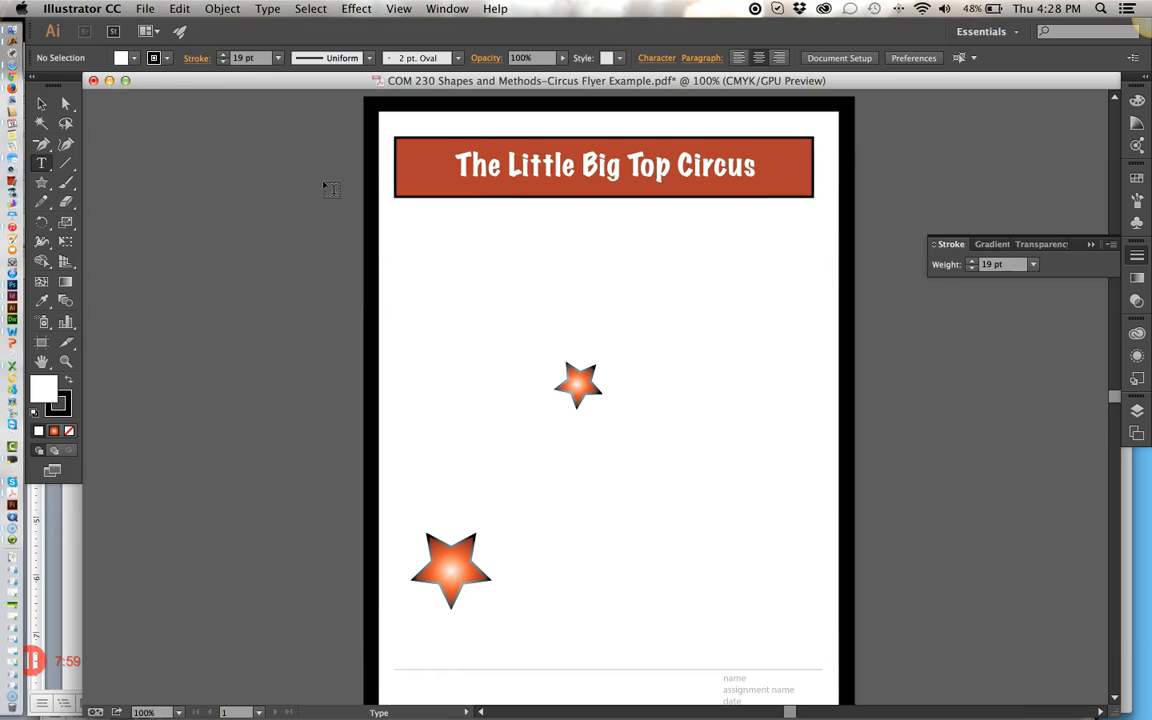
left_click(432, 279)
left_click_drag(432, 279, 799, 655)
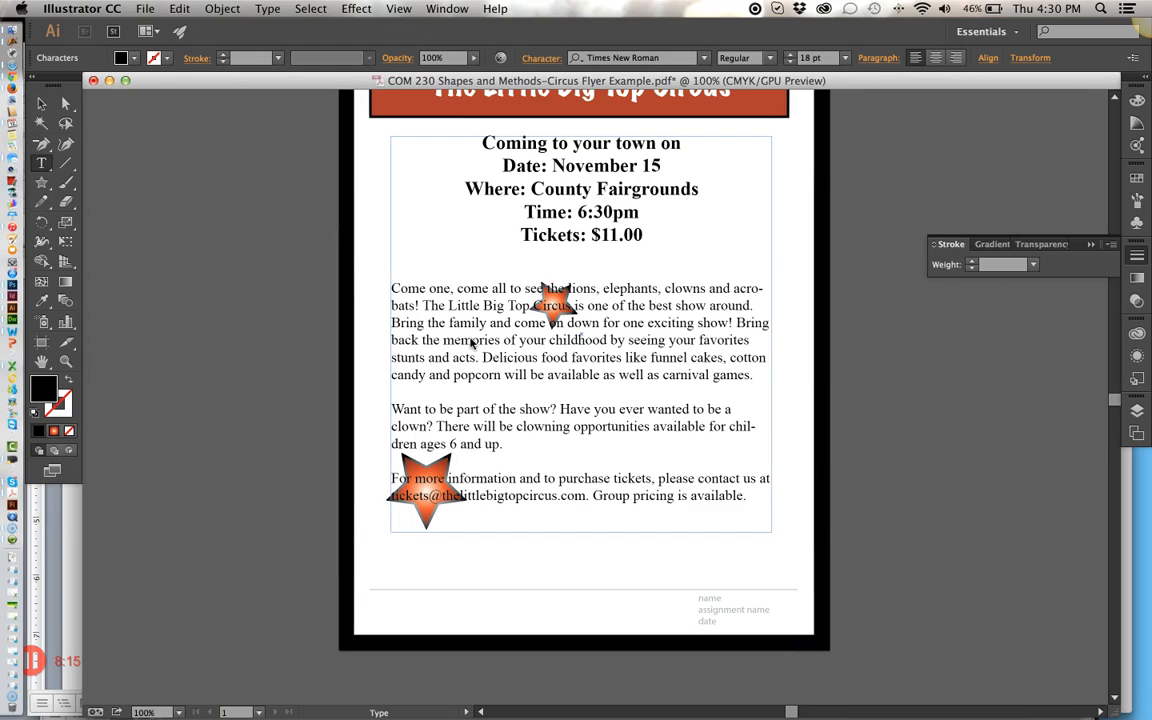
- Enlarge the font size of the initial "C" in "Come one, come all" above the surrounding body text
left_click_drag(390, 289, 400, 289)
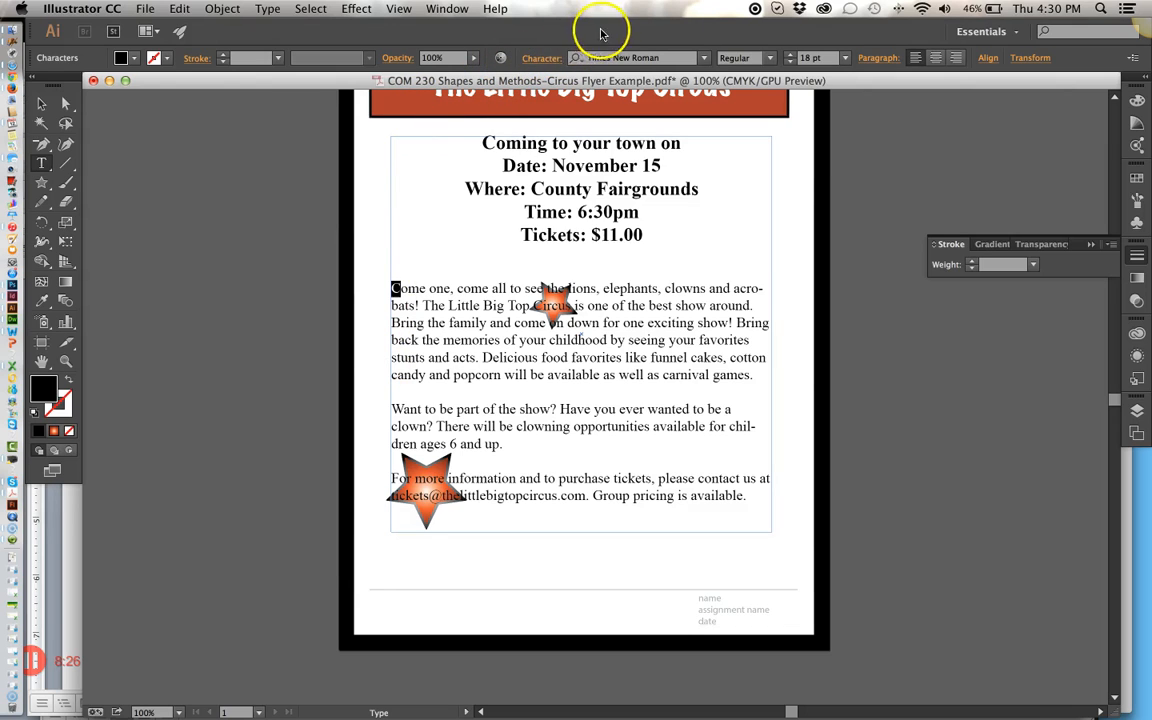
left_click(545, 59)
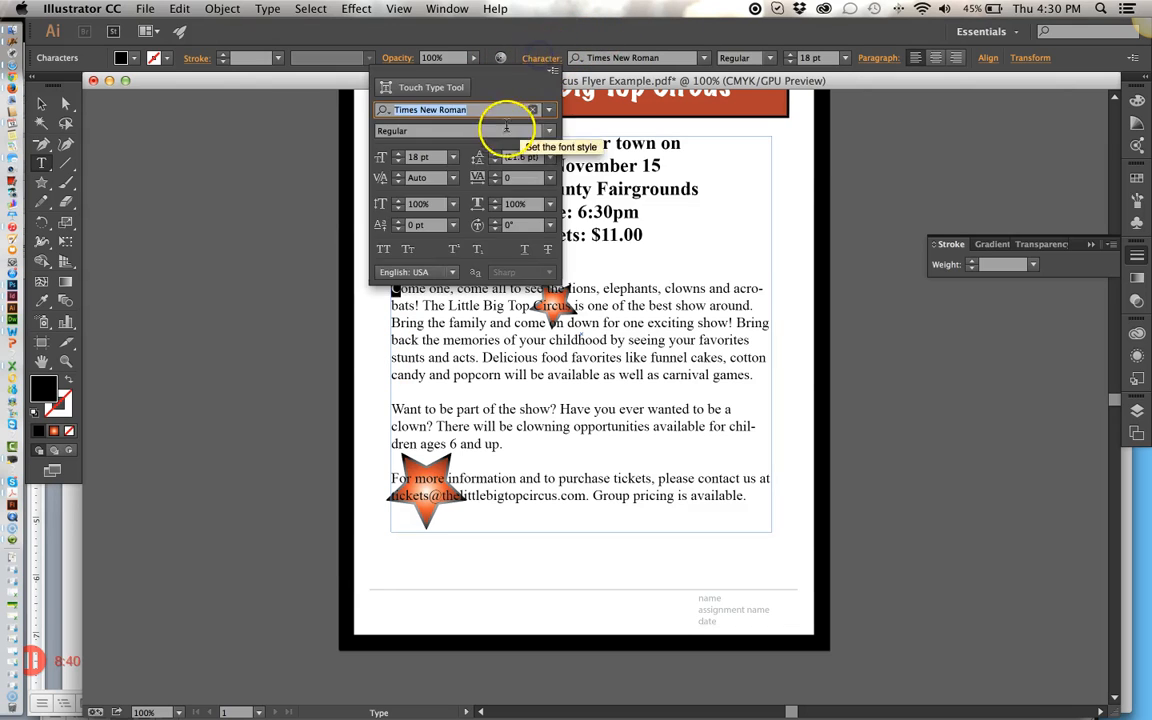
left_click(453, 160)
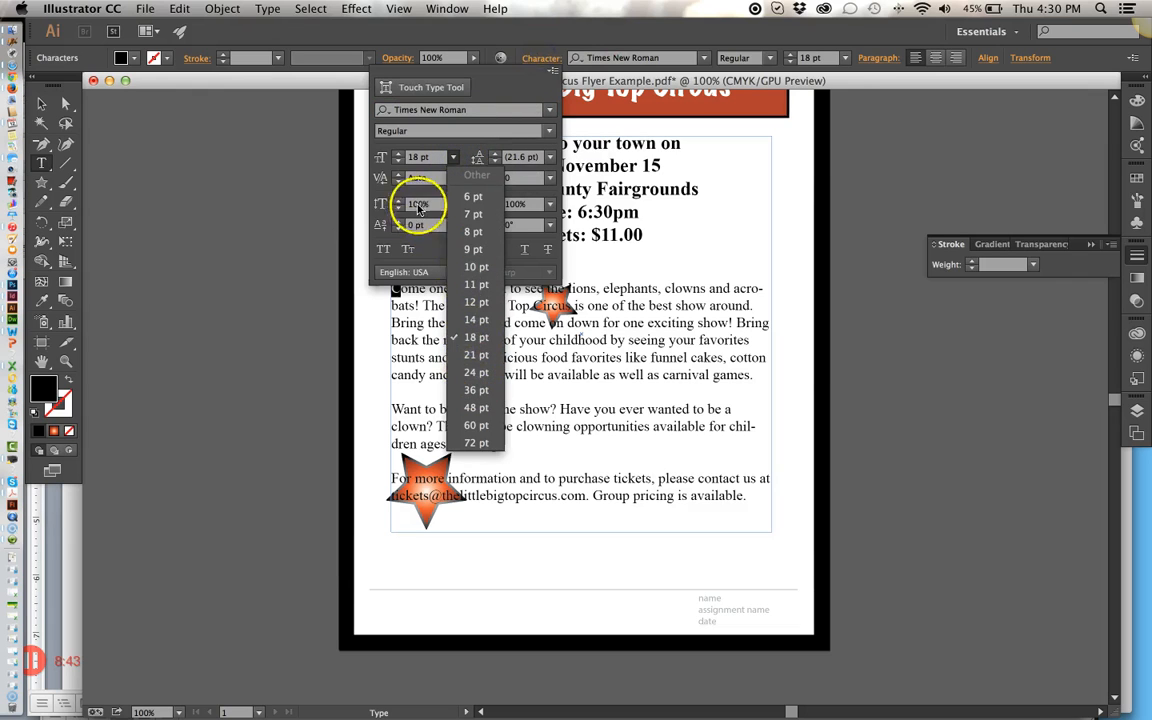
left_click(472, 356)
left_click(415, 158)
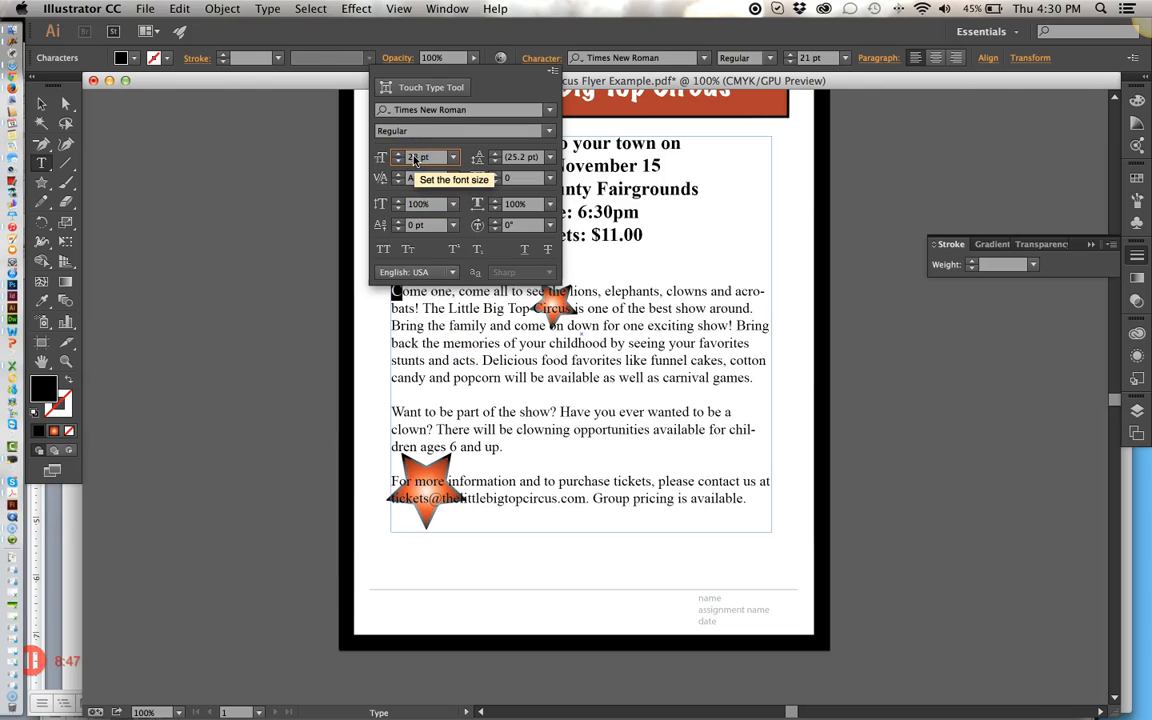
key("Return")
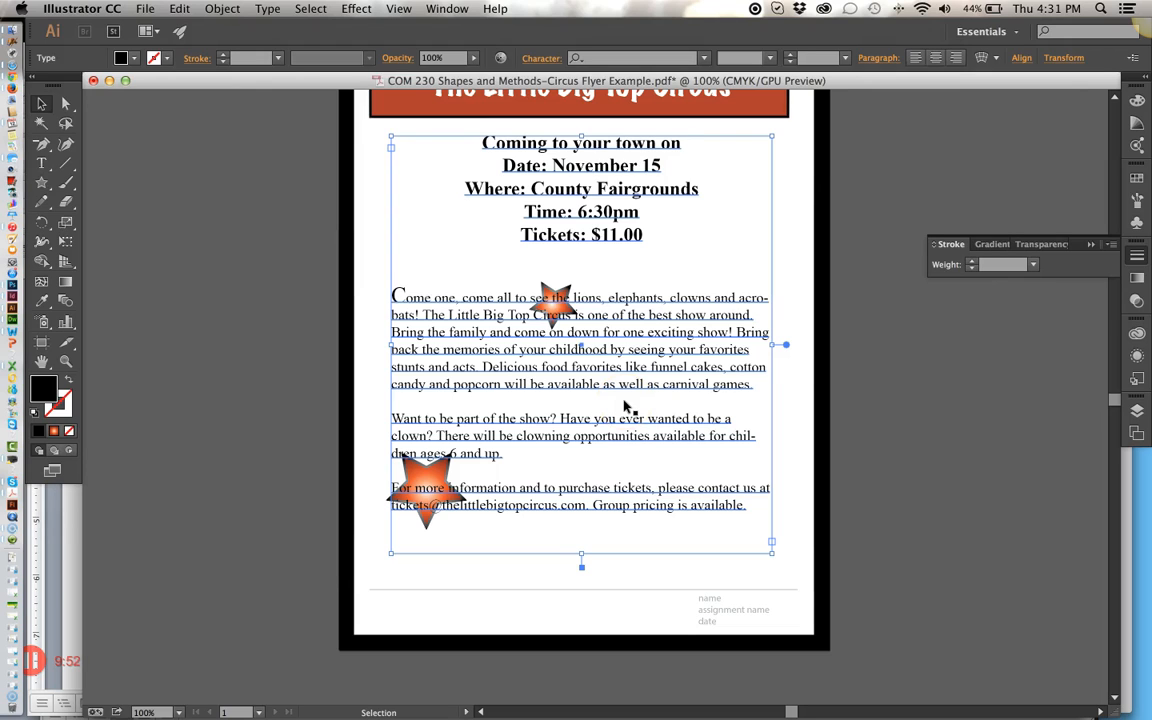
- Turn off hyphenation for the flyer's body text area and deselect it
right_click(640, 353)
left_click(878, 57)
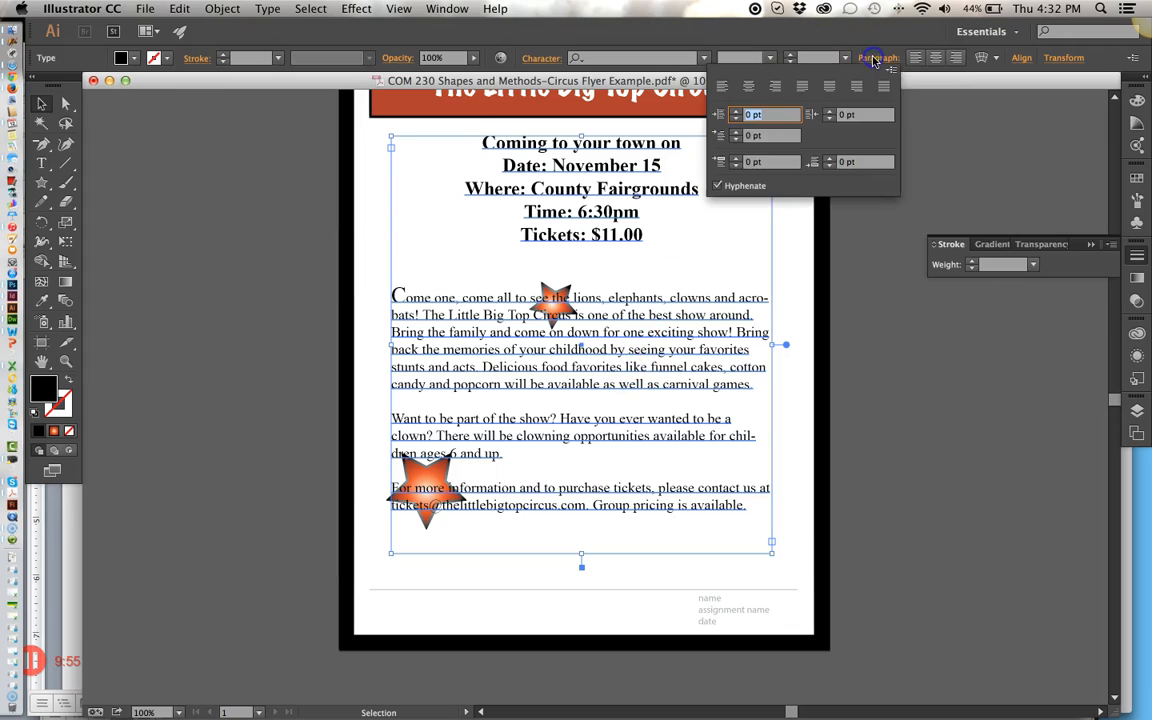
left_click(717, 186)
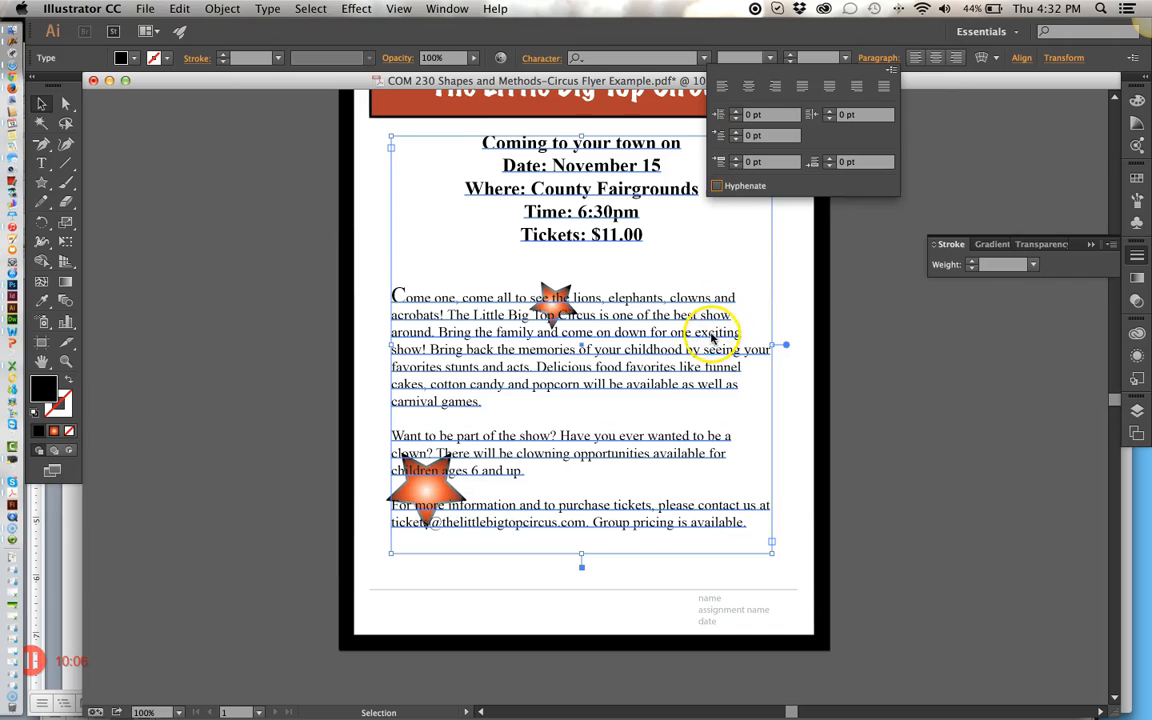
left_click(836, 296)
- Move the small star to the right of the "Tickets: $11.00" line and the large star to its left, leaving everything deselected
left_click_drag(578, 272, 740, 232)
left_click(432, 487)
left_click_drag(432, 487, 424, 232)
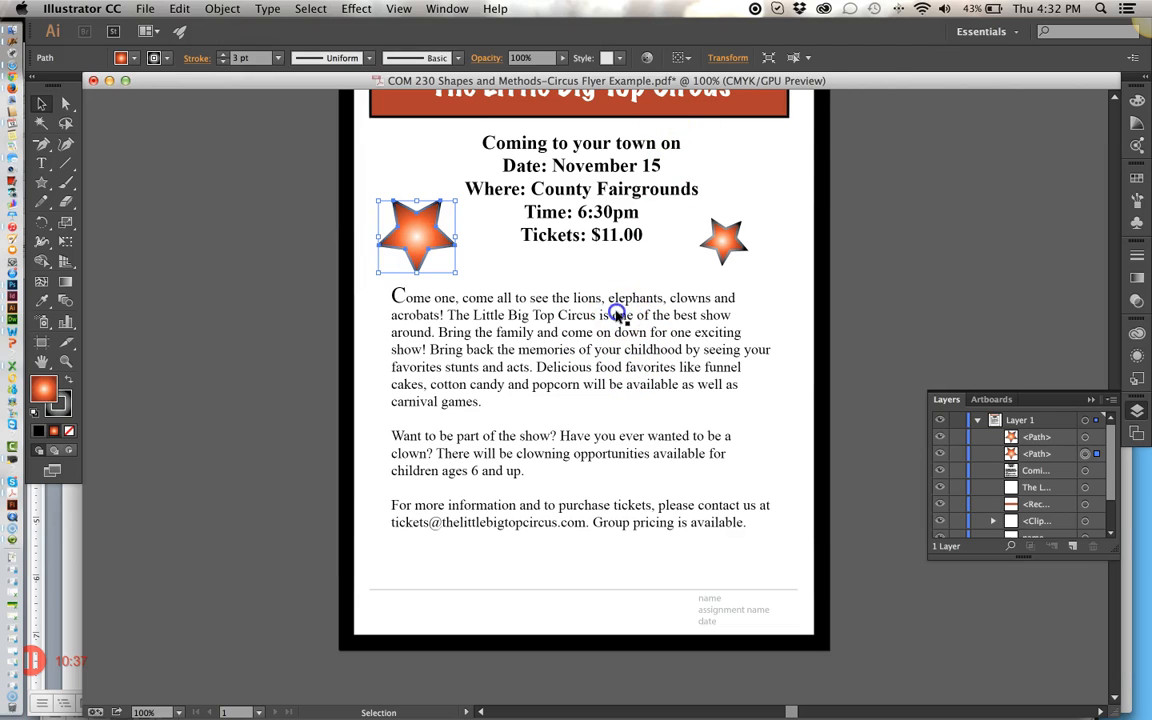
left_click(516, 320)
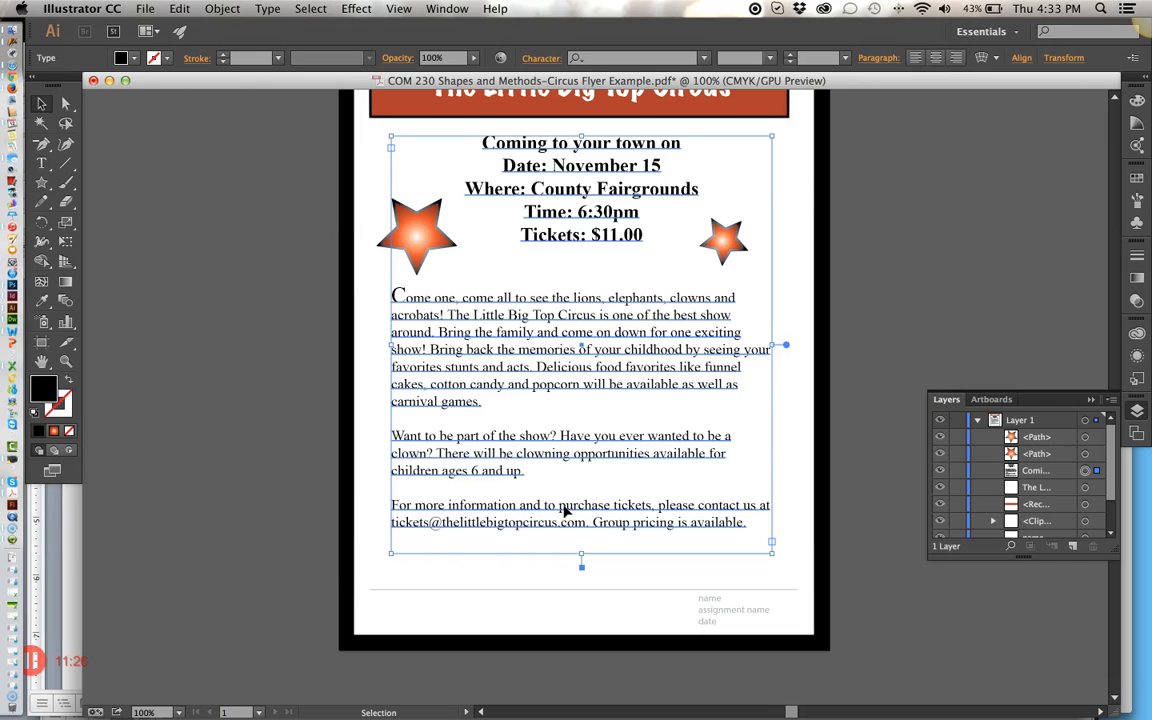
left_click(300, 468)
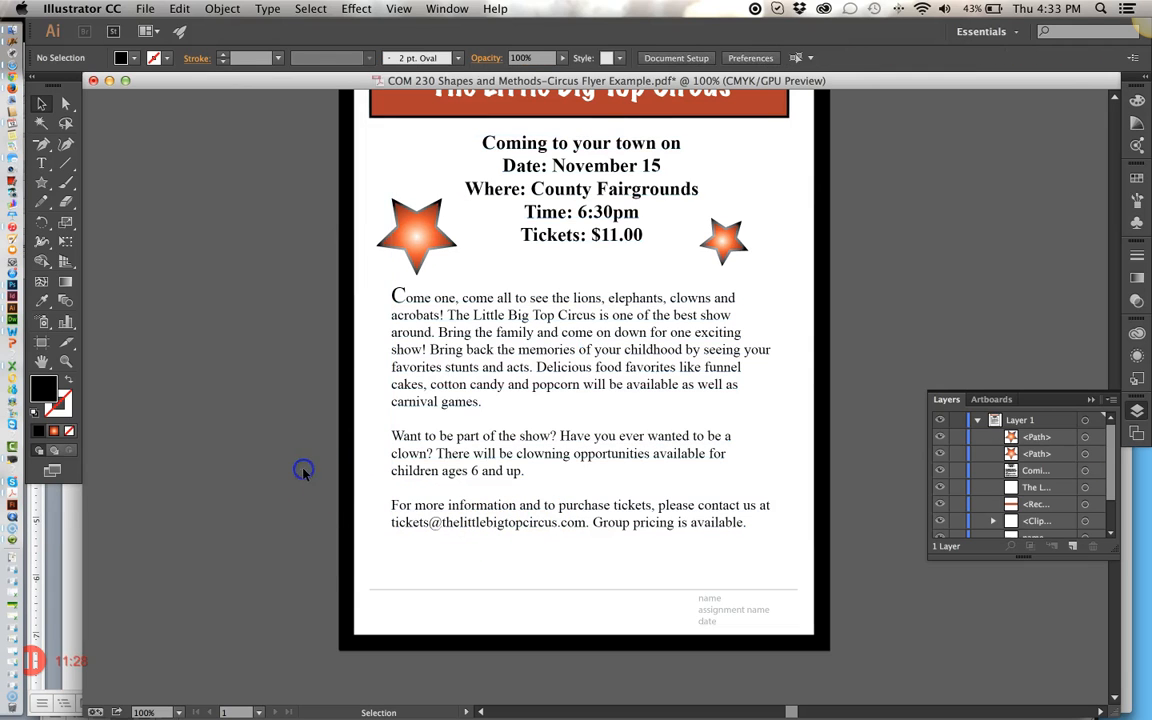
- Copy the elephant image from the Word document, paste it into the Illustrator flyer and scale it down to thumbnail size
left_click(10, 337)
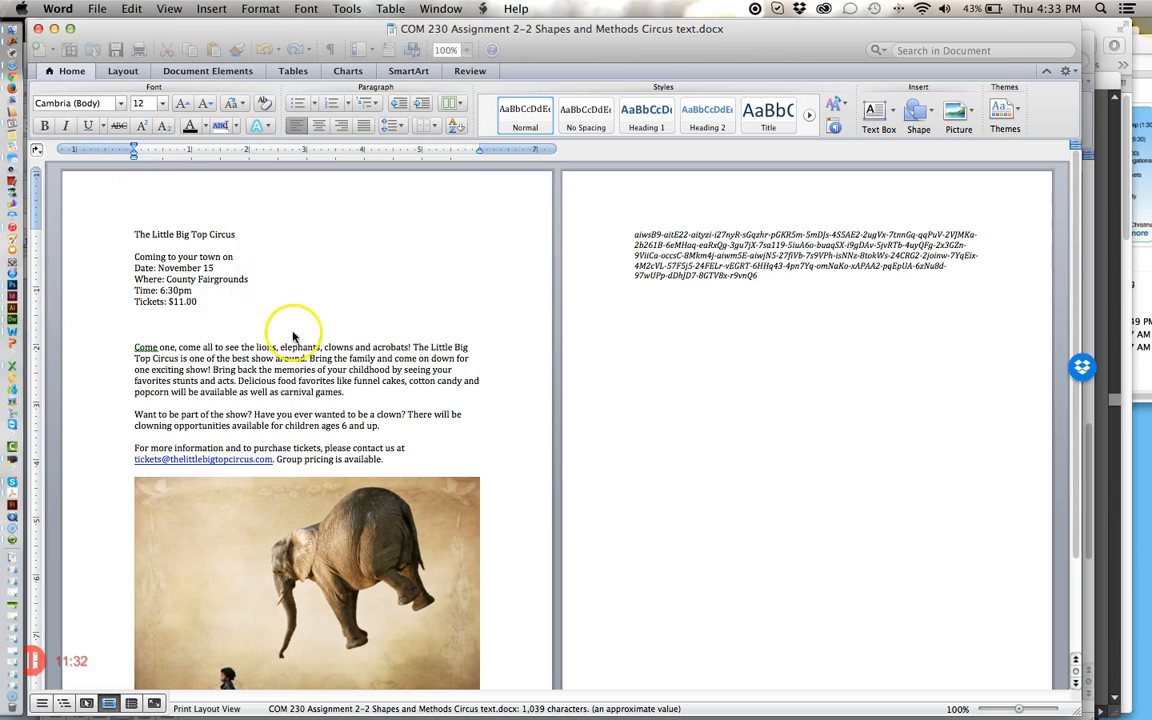
left_click(289, 506)
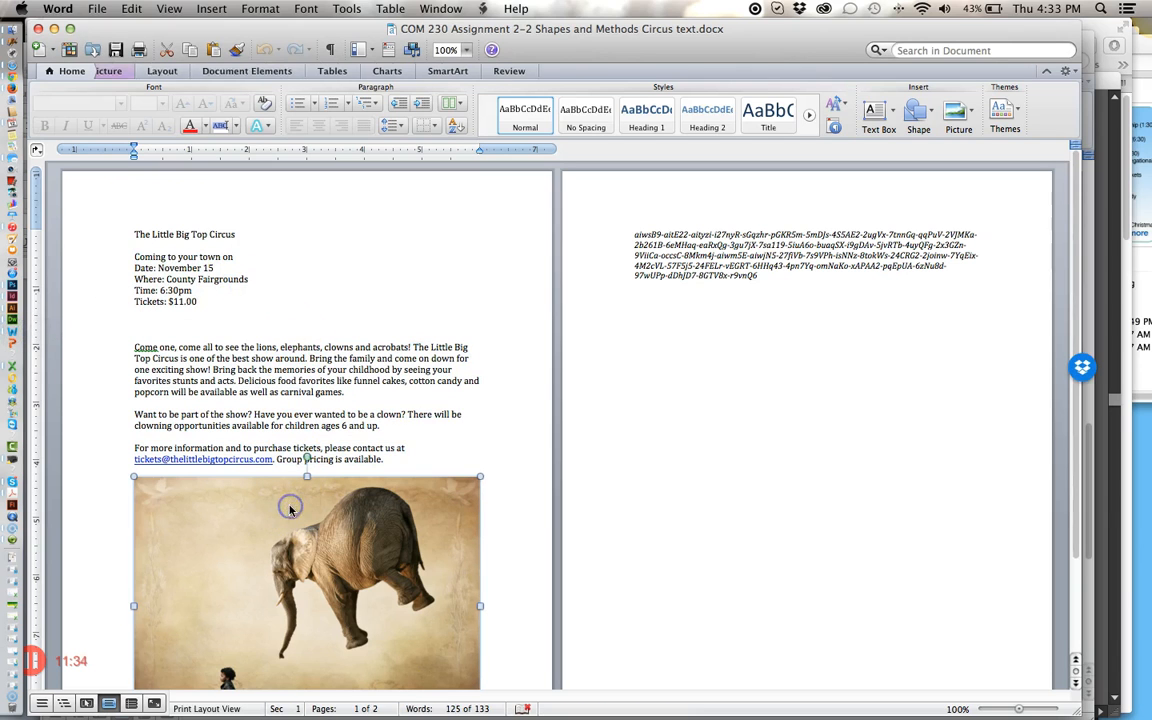
scroll(292, 516, "down", 3)
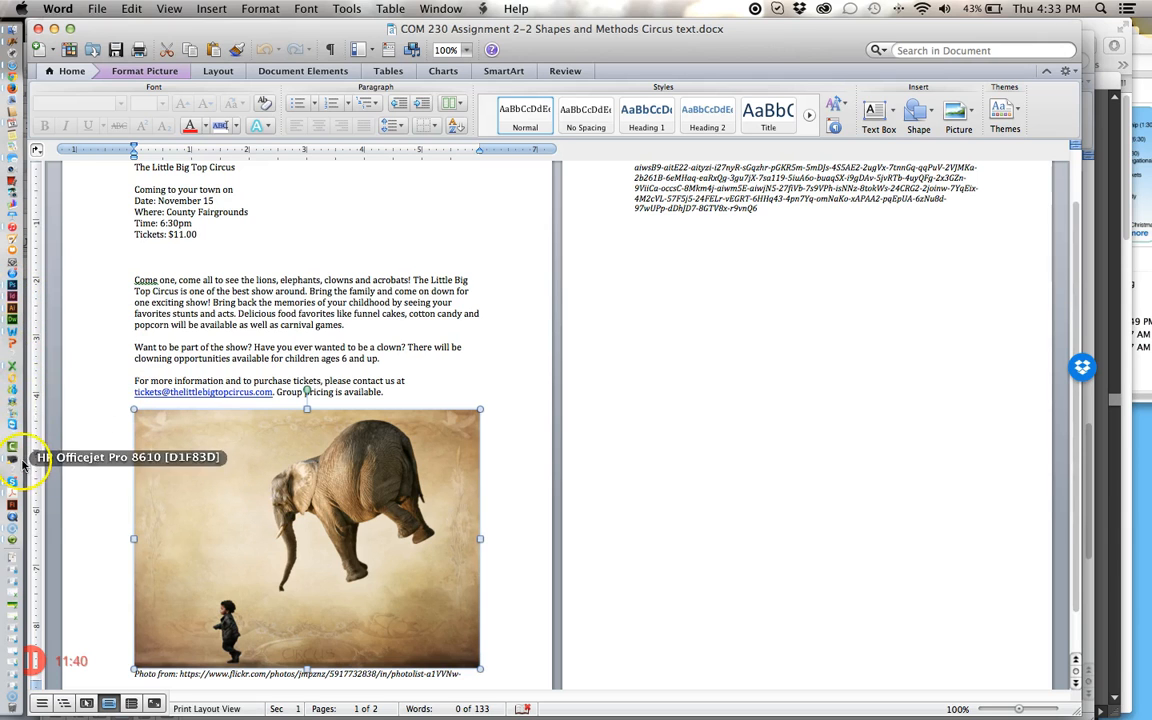
left_click(12, 278)
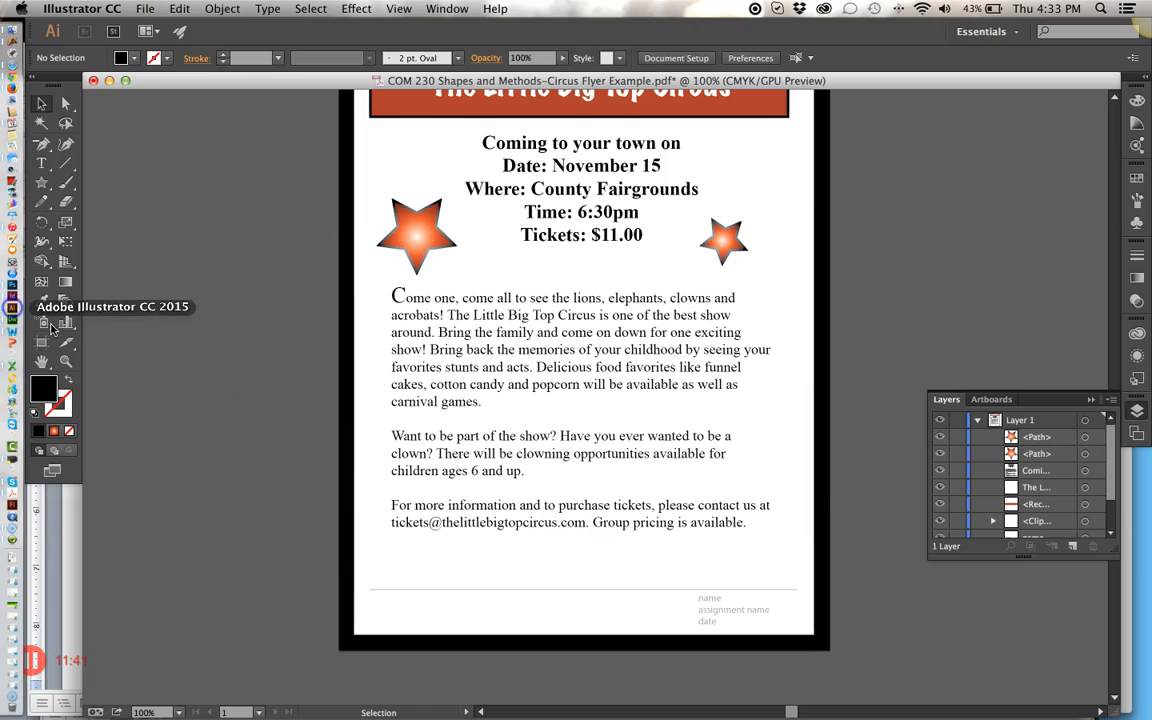
left_click(411, 554)
left_click(271, 523)
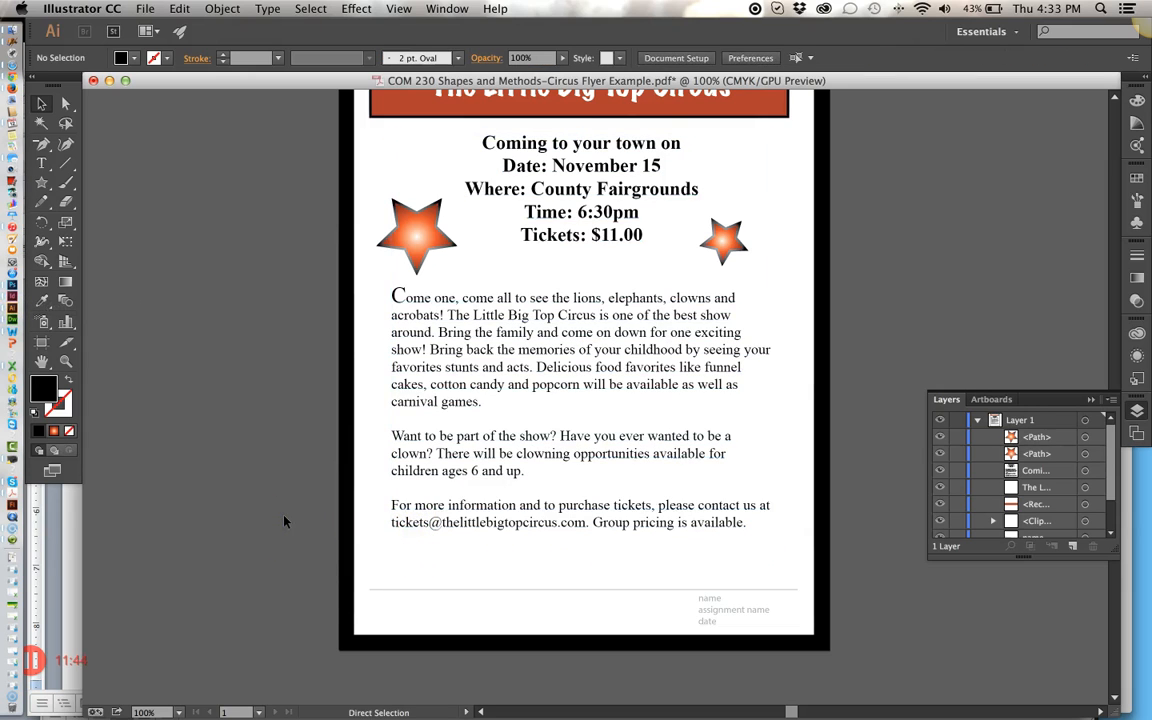
key("ctrl+v")
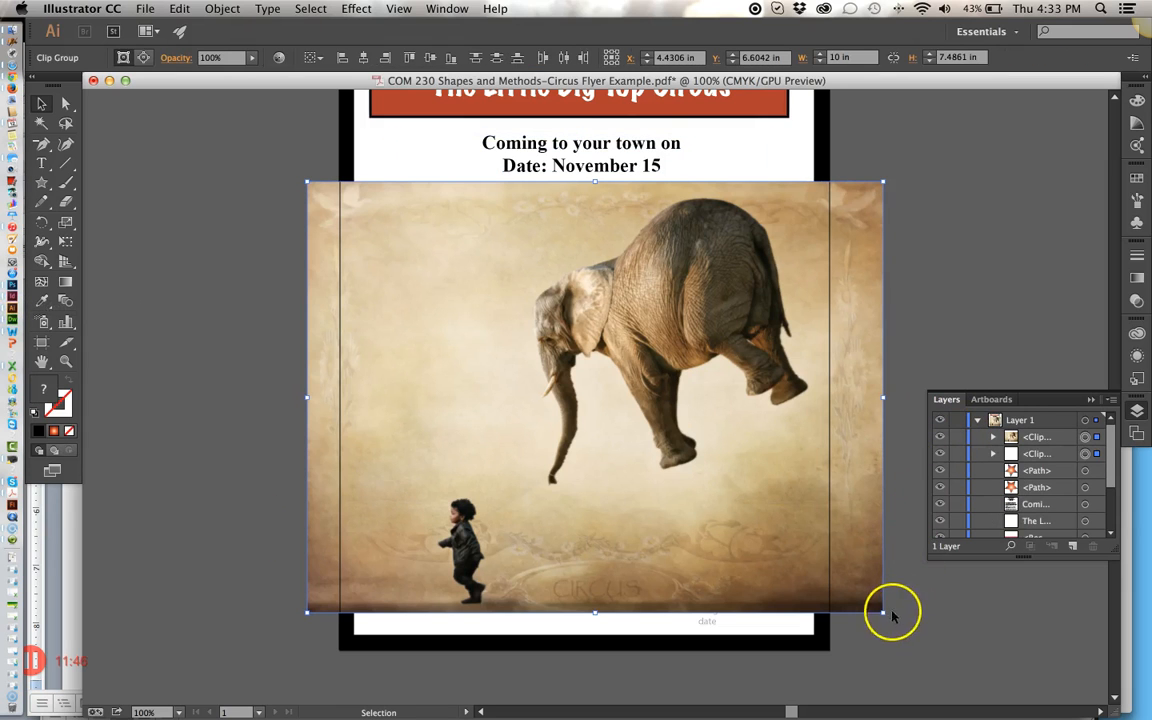
left_click_drag(883, 613, 468, 288)
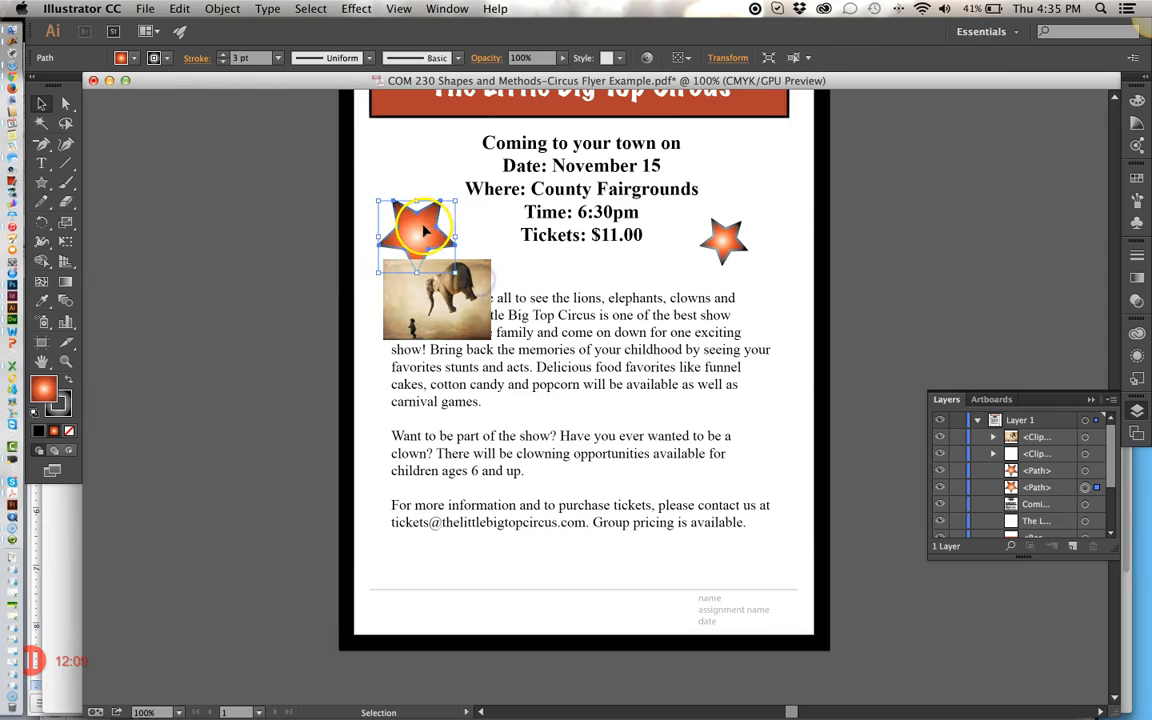
- Move the large star above the small star beside the event details, and place the elephant image to the left of "Tickets: $11.00"
left_click_drag(430, 234, 762, 168)
left_click(455, 292)
left_click_drag(455, 292, 456, 232)
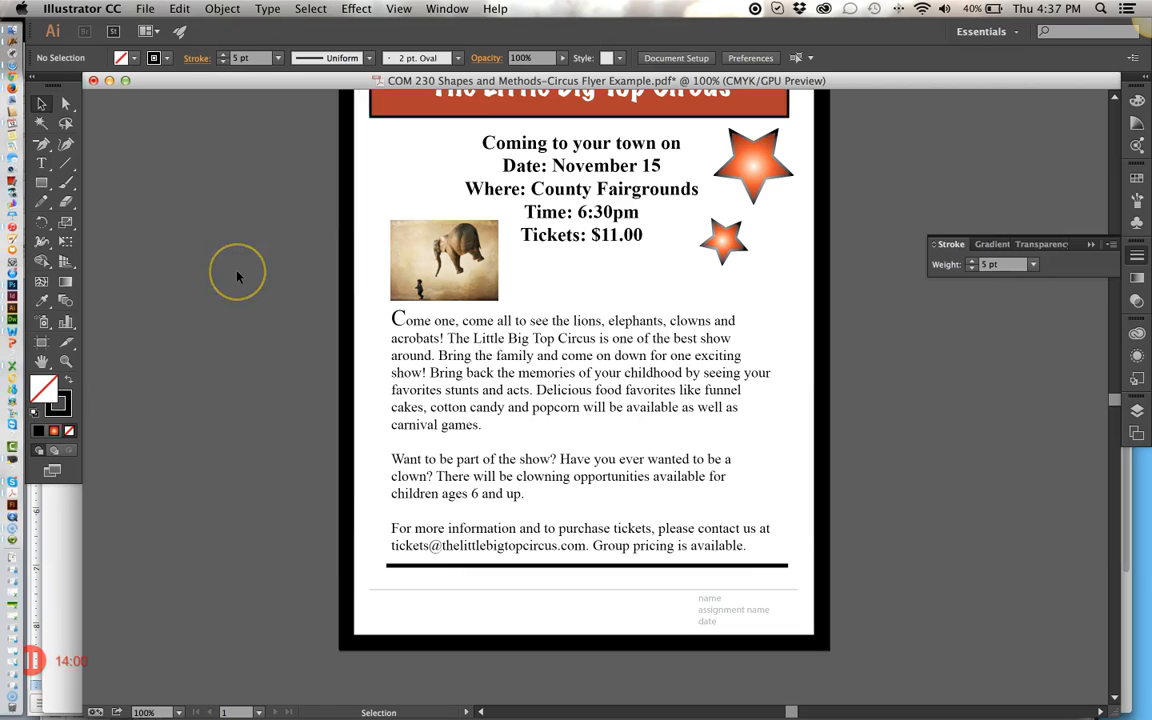
scroll(273, 251, "up", 1)
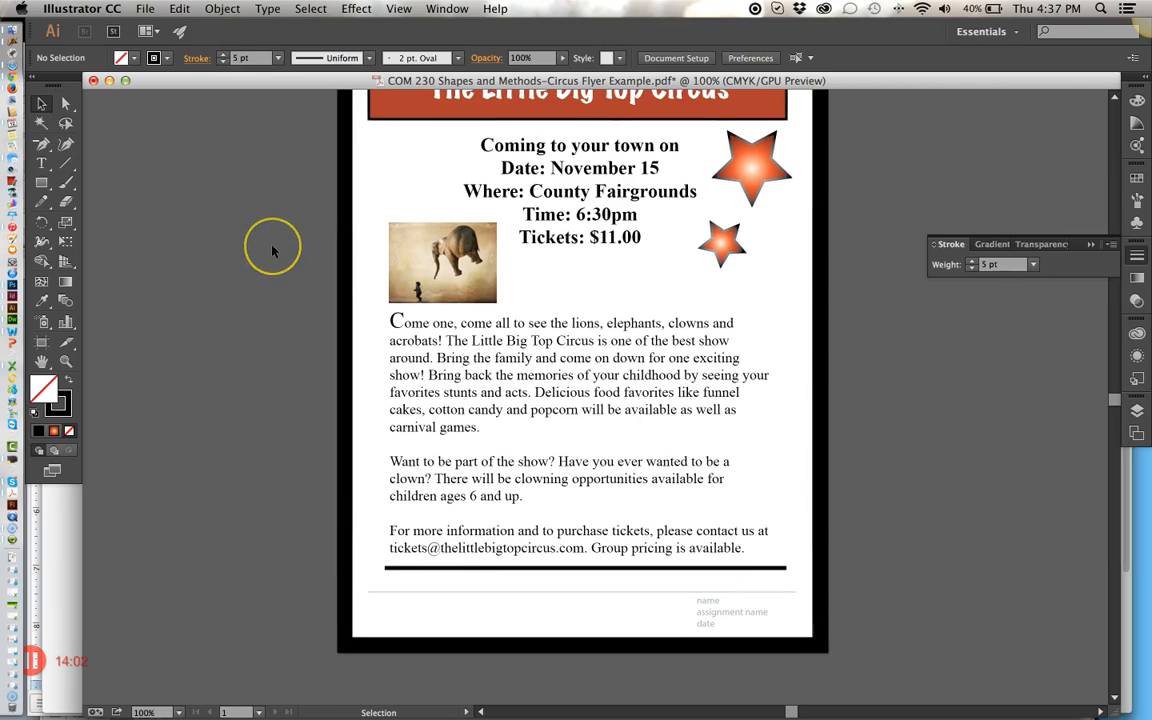
scroll(273, 251, "up", 1)
scroll(273, 251, "right", 1)
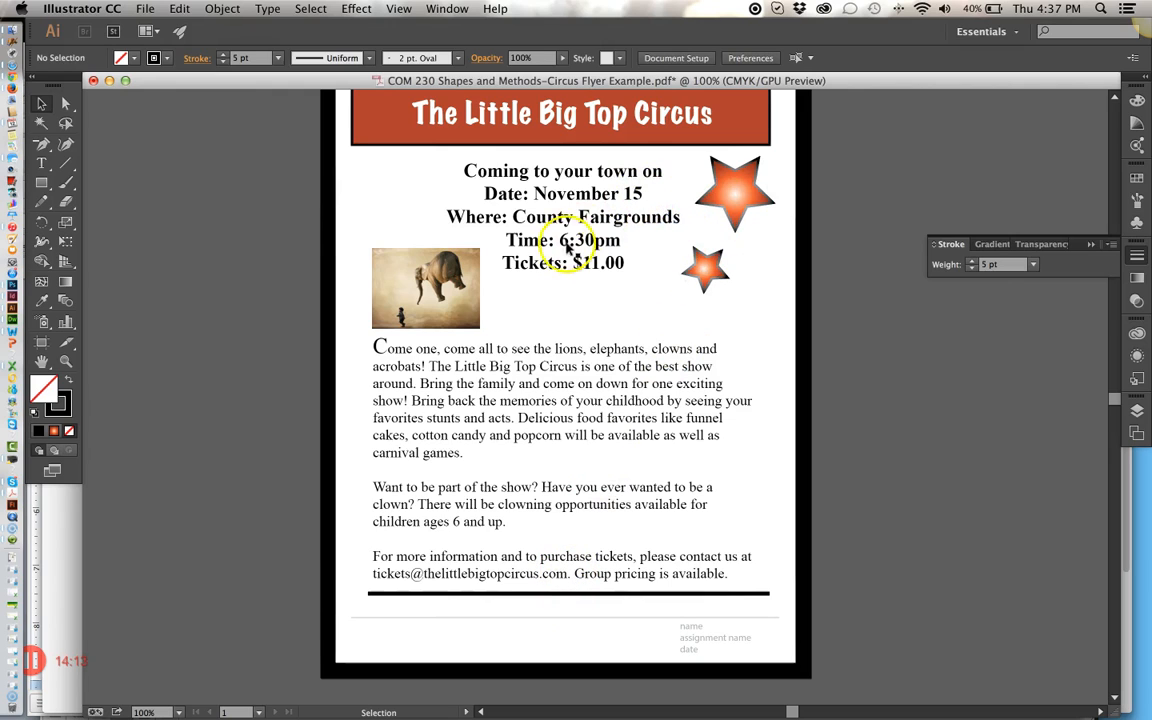
left_click(740, 206)
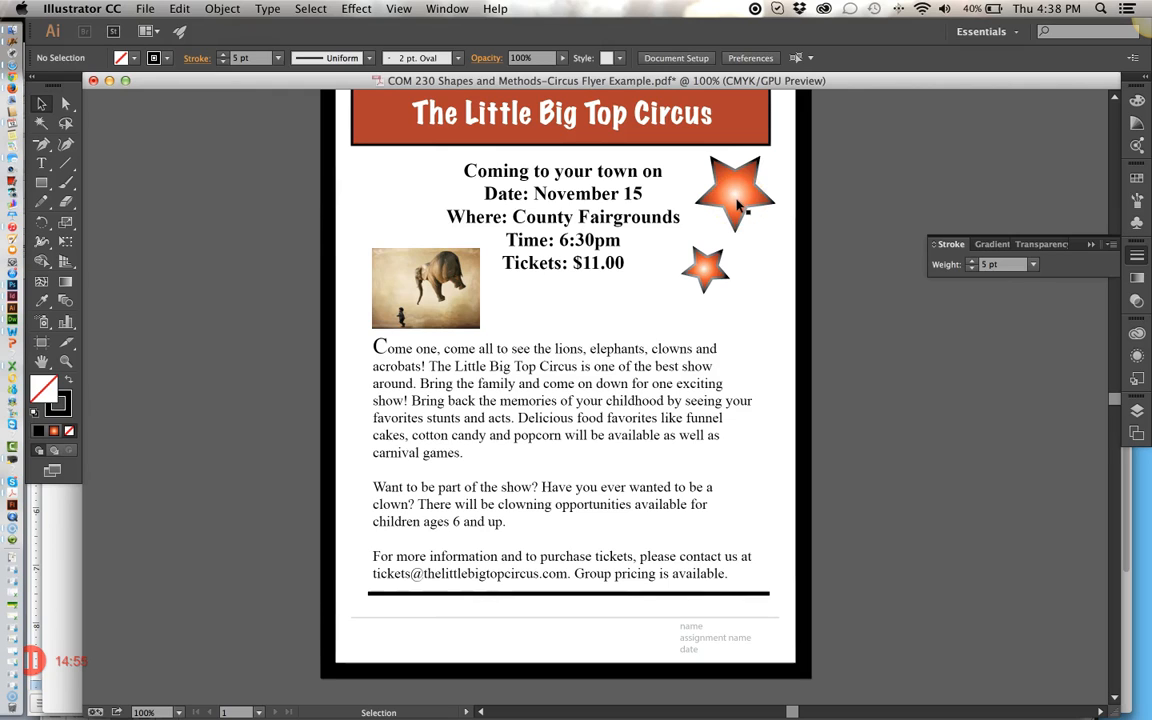
- Start saving the flyer under Save As, set the format to Adobe Illustrator (ai) and reopen the format choices
left_click(146, 10)
left_click(160, 144)
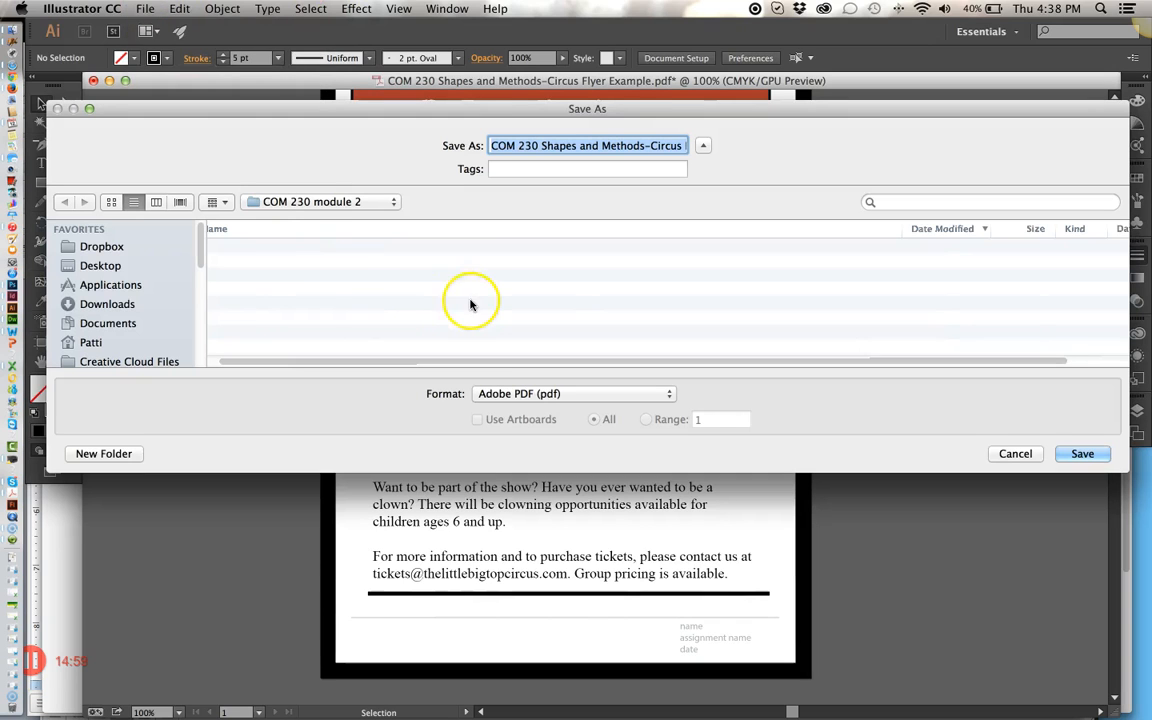
left_click(497, 396)
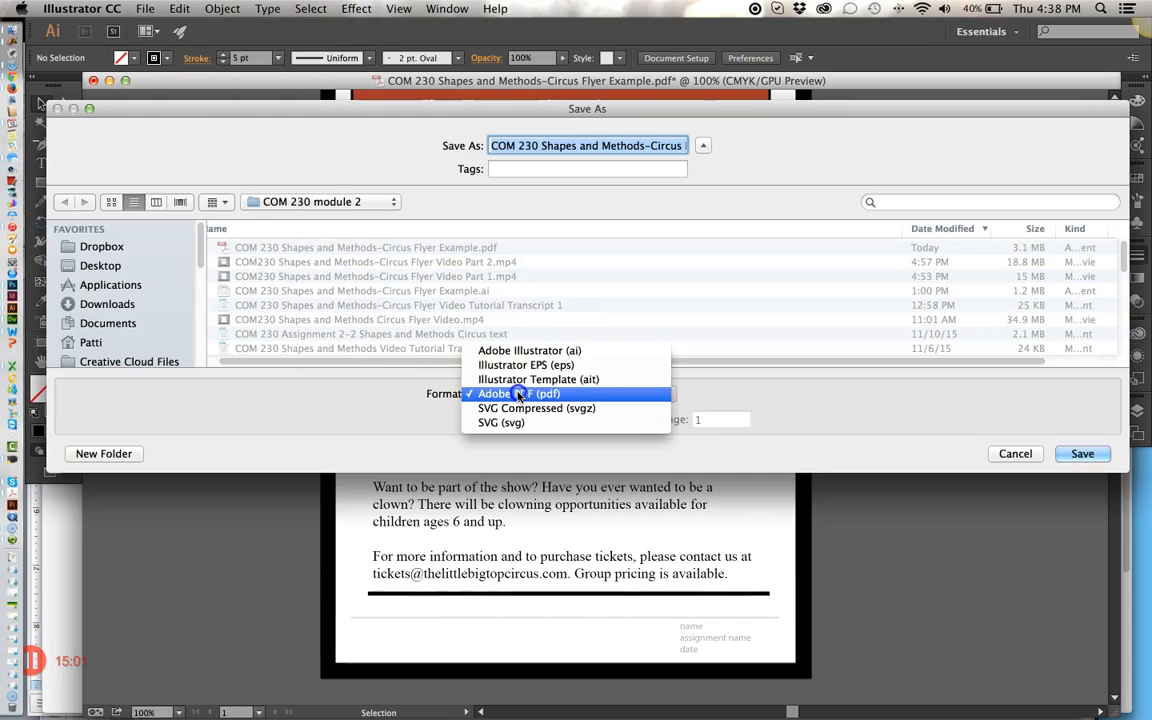
left_click(517, 352)
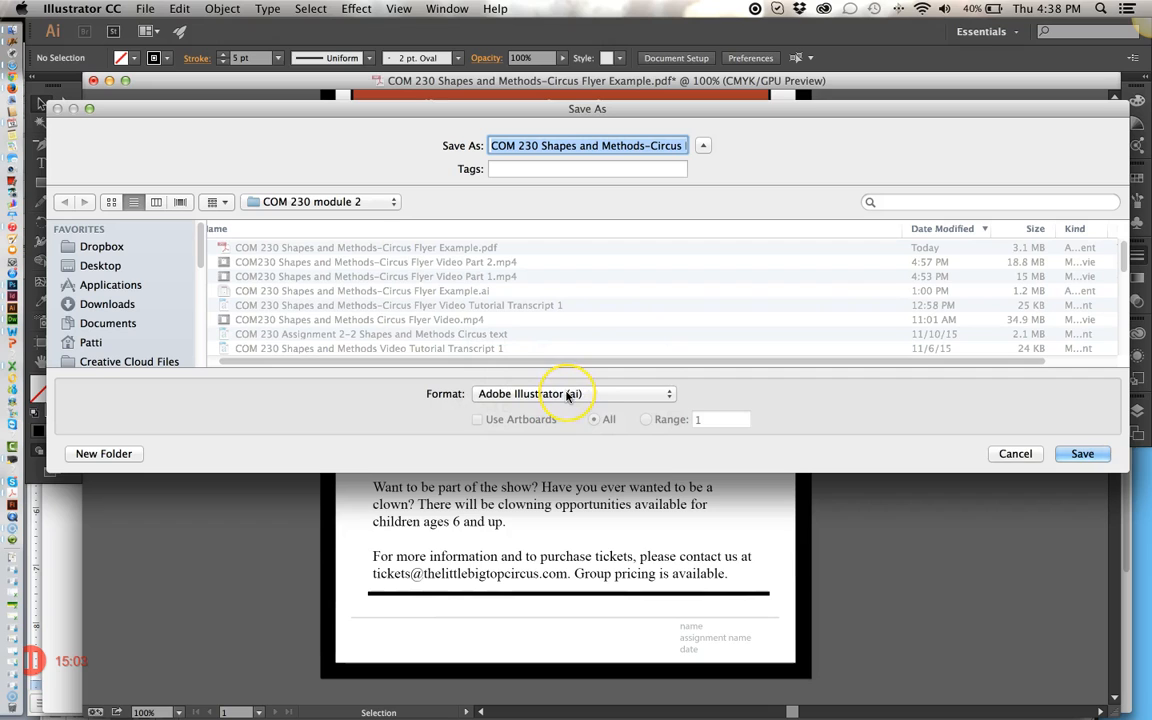
left_click(567, 396)
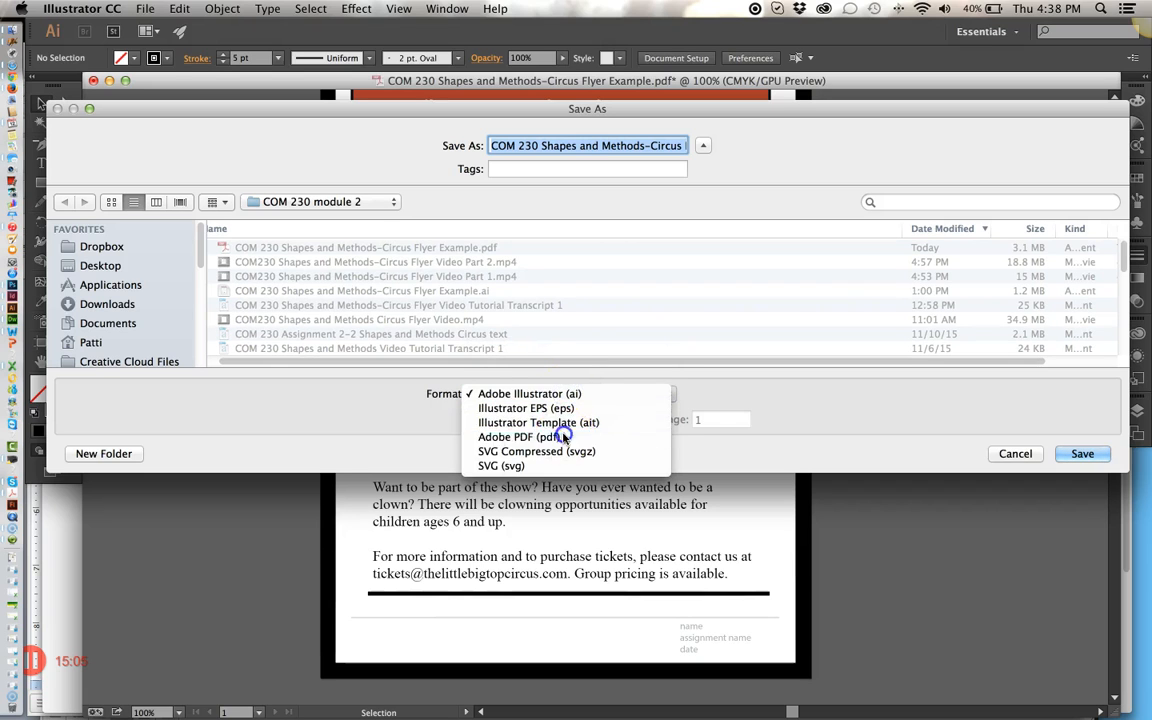